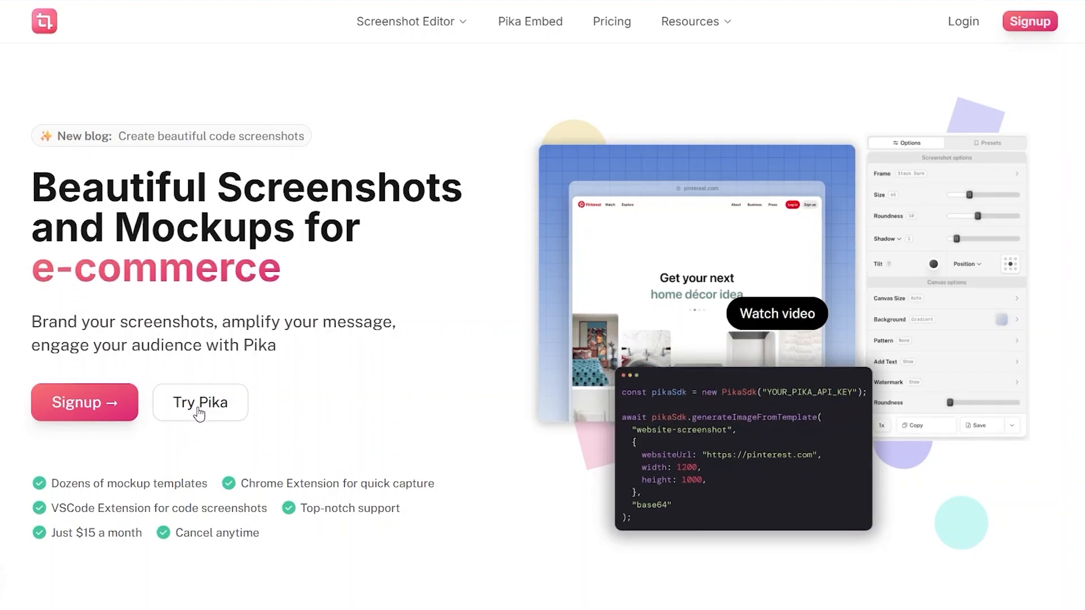
Open the Pika screenshot editor and add the PromptVault logo image to the canvas.
{"action": "left_click", "coordinate": [199, 414]}
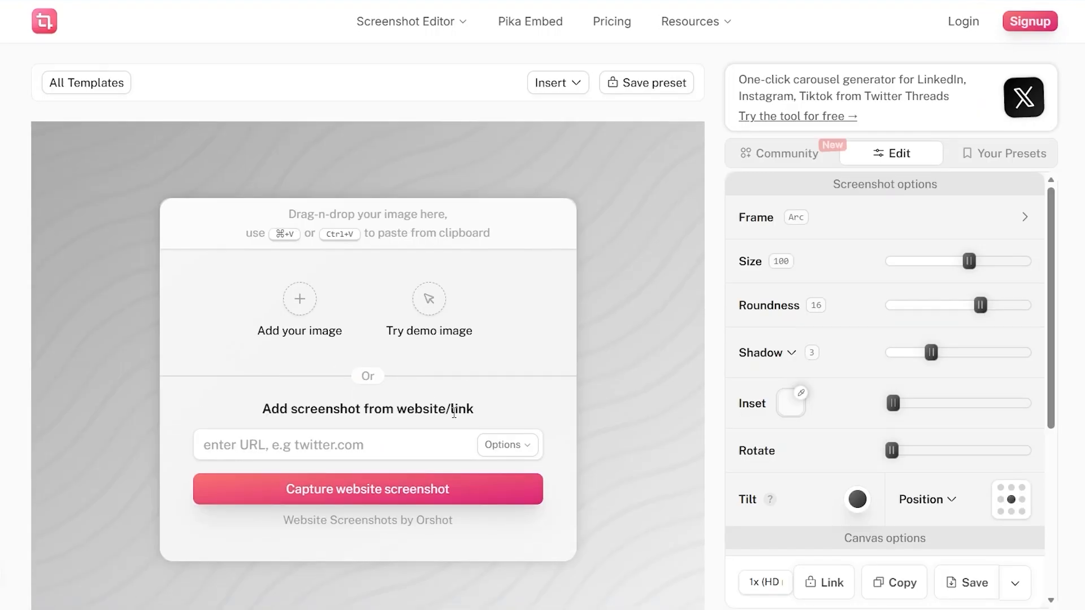
{"action": "scroll", "coordinate": [623, 414], "scroll_direction": "down", "scroll_amount": 3}
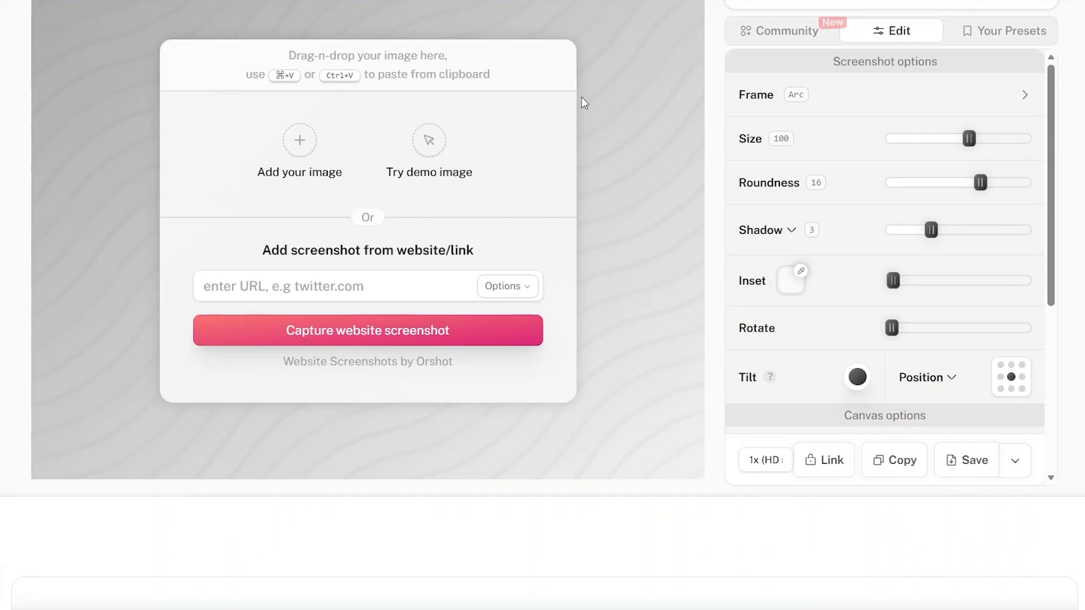
{"action": "scroll", "coordinate": [581, 97], "scroll_direction": "up", "scroll_amount": 2}
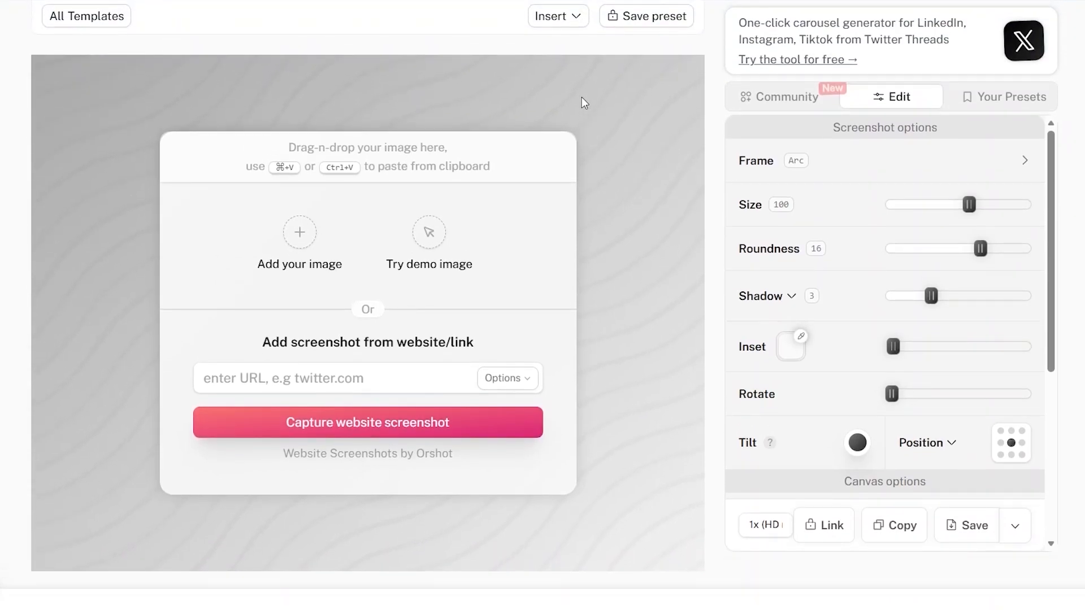
{"action": "scroll", "coordinate": [581, 97], "scroll_direction": "up", "scroll_amount": 1}
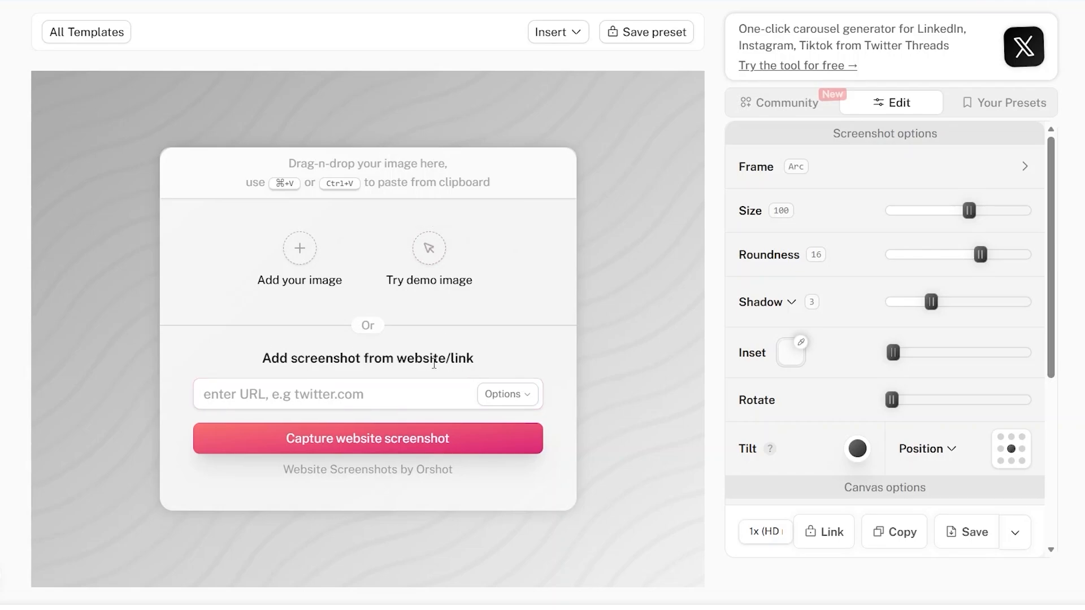
{"action": "left_click", "coordinate": [238, 395]}
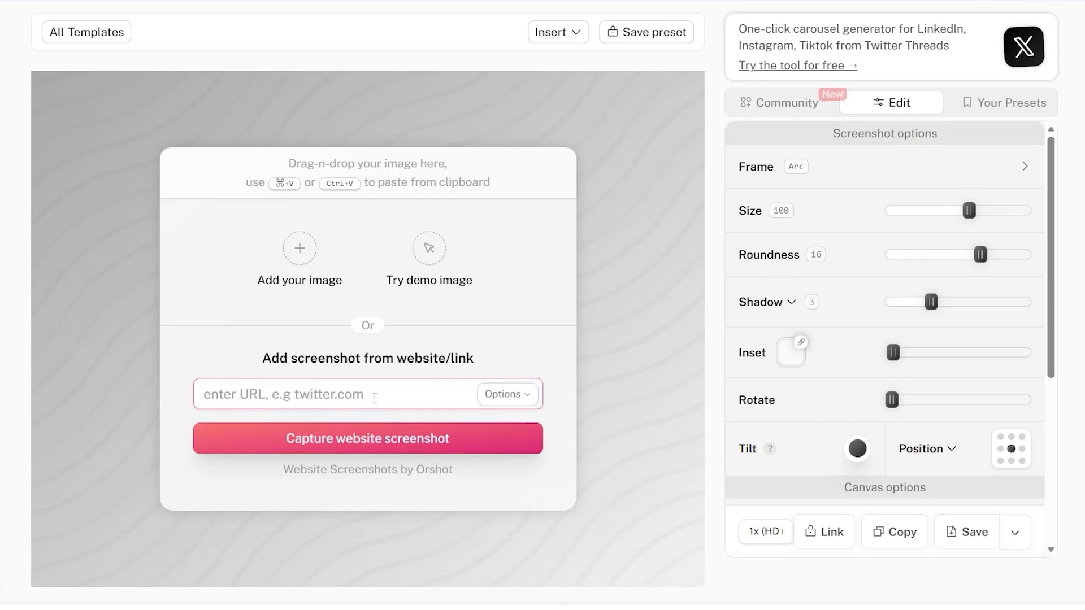
{"action": "left_click", "coordinate": [301, 249]}
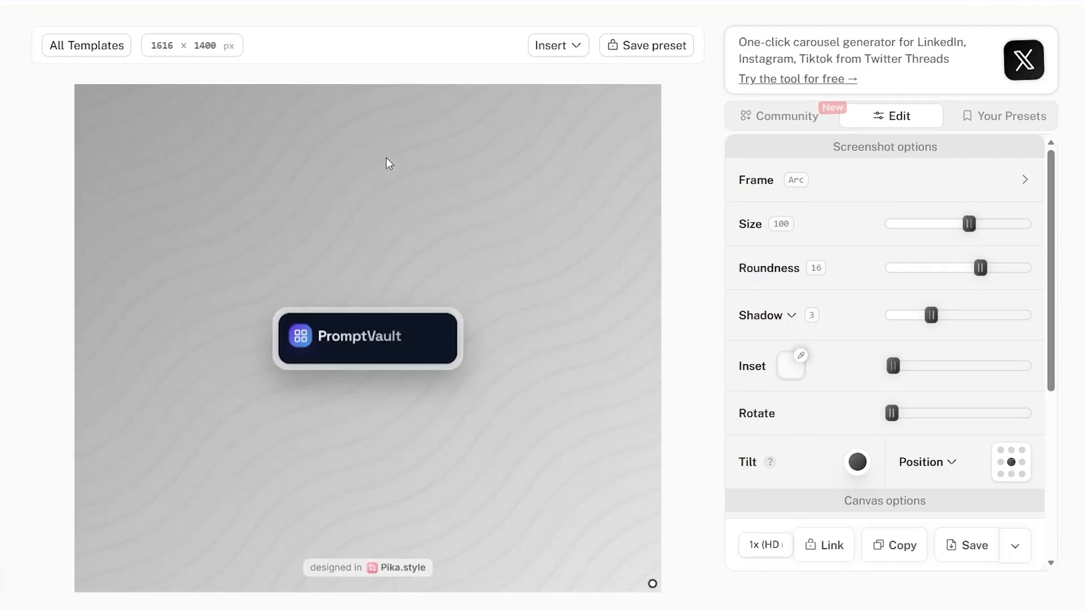
Try the Stack Light, Stack Dark, macOS Dark and macOS Subtle frames on the PromptVault image.
{"action": "mouse_move", "coordinate": [441, 354]}
{"action": "left_click", "coordinate": [864, 182]}
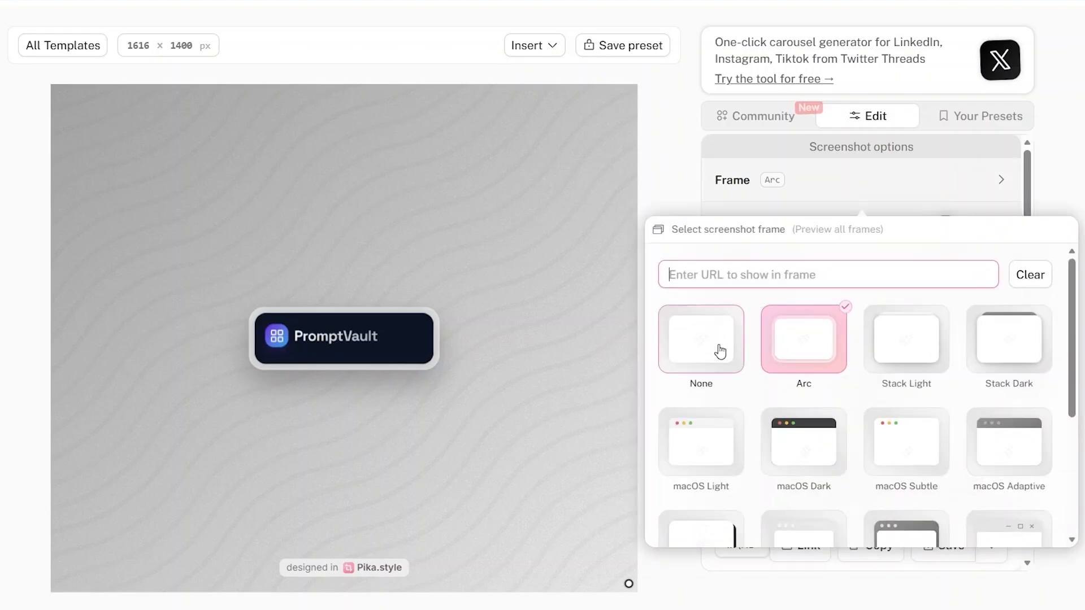
{"action": "left_click", "coordinate": [903, 352]}
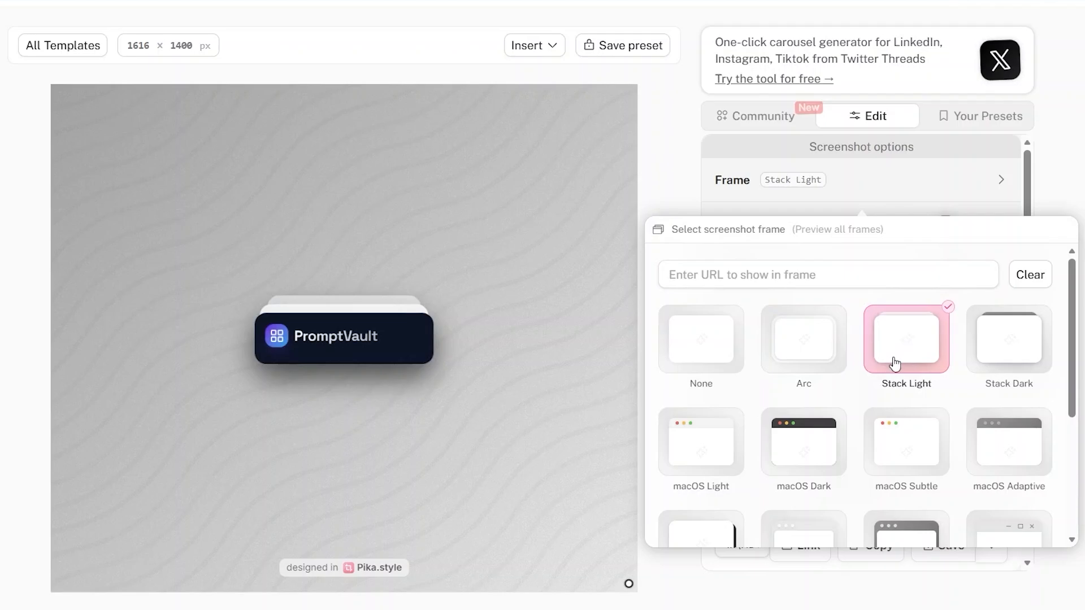
{"action": "left_click", "coordinate": [1019, 351]}
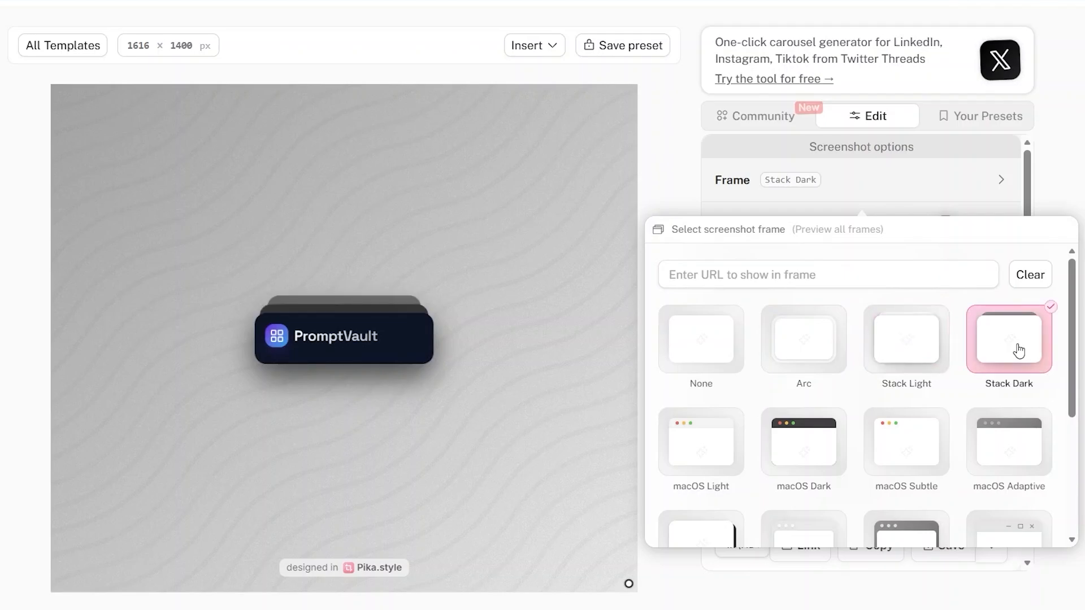
{"action": "scroll", "coordinate": [1019, 351], "scroll_direction": "down", "scroll_amount": 1}
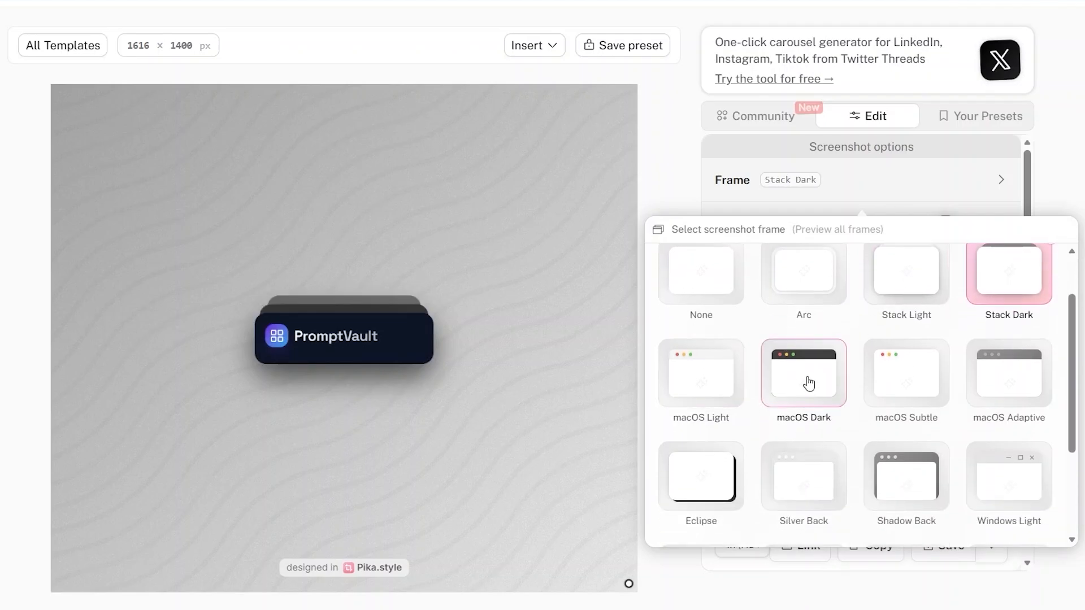
{"action": "left_click", "coordinate": [809, 383]}
{"action": "left_click", "coordinate": [920, 405]}
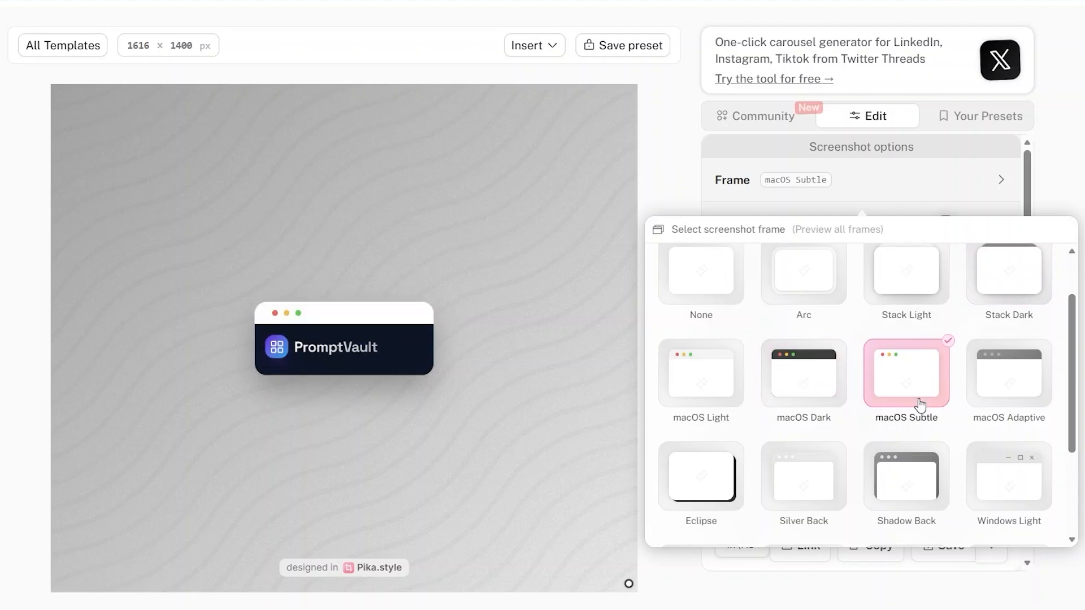
Try the Eclipse, Shortboard and Ruler frames on the PromptVault image.
{"action": "scroll", "coordinate": [920, 404], "scroll_direction": "down", "scroll_amount": 2}
{"action": "left_click", "coordinate": [718, 355]}
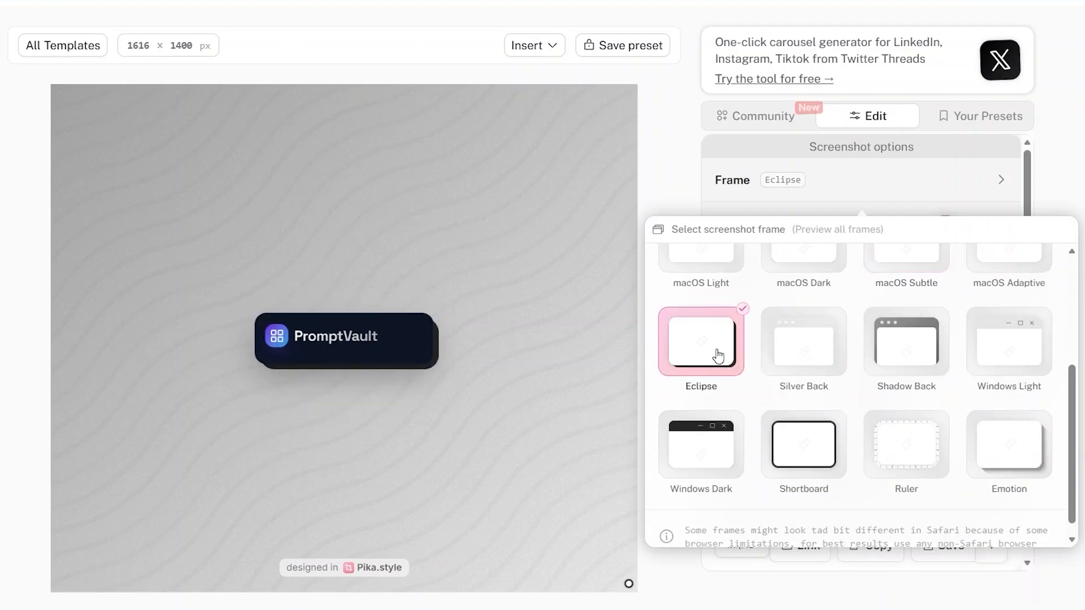
{"action": "left_click", "coordinate": [815, 451]}
{"action": "left_click", "coordinate": [922, 452]}
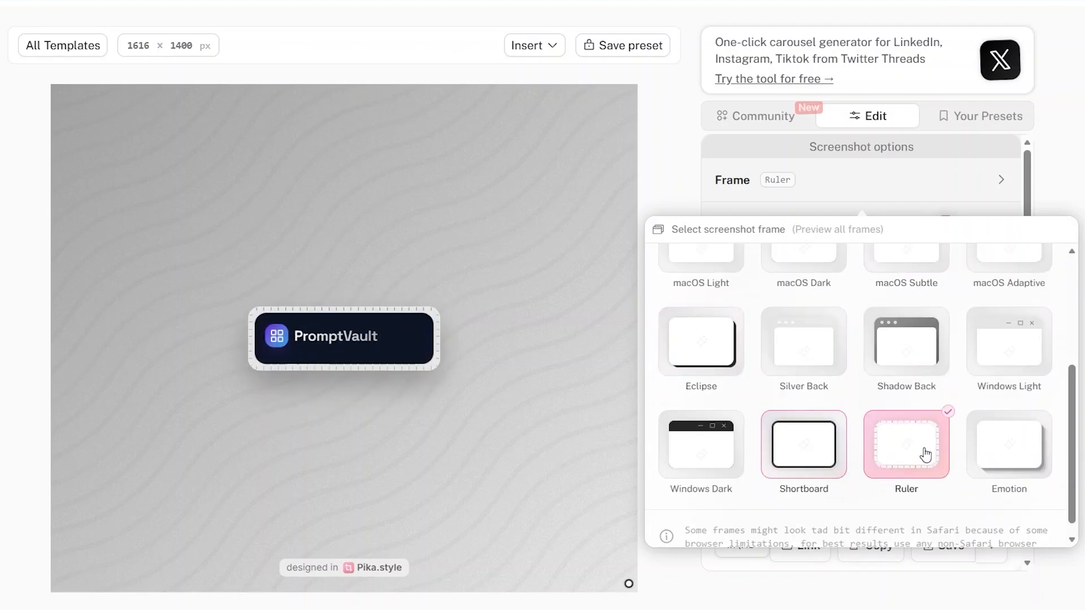
Compare the Emotion and Eclipse frames and apply Emotion to the PromptVault image.
{"action": "left_click", "coordinate": [1018, 446]}
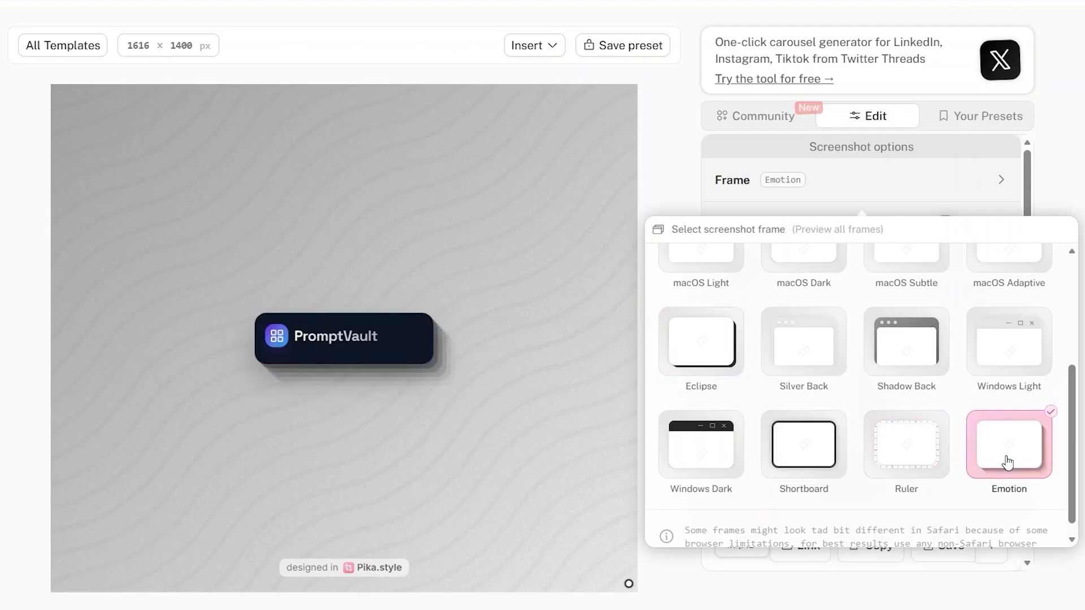
{"action": "scroll", "coordinate": [1008, 462], "scroll_direction": "down", "scroll_amount": 1}
{"action": "scroll", "coordinate": [1006, 462], "scroll_direction": "up", "scroll_amount": 2}
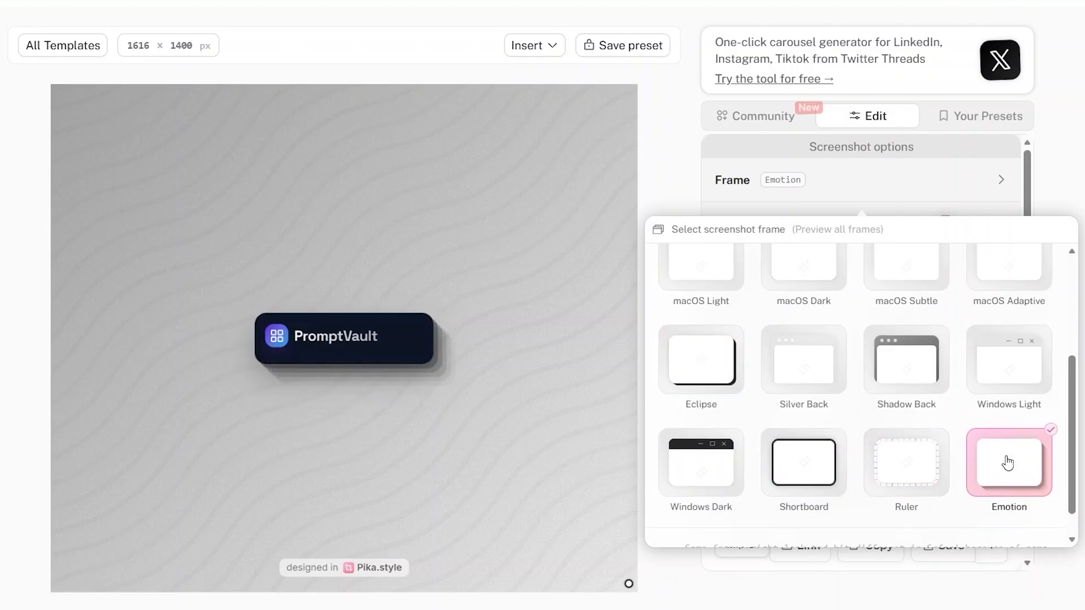
{"action": "left_click", "coordinate": [713, 375]}
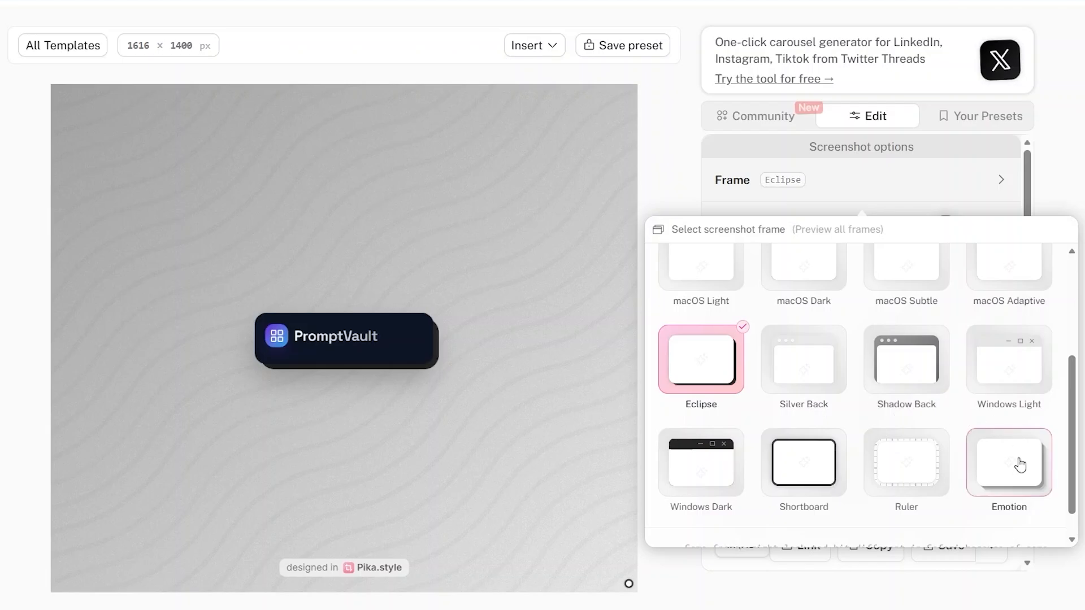
{"action": "left_click", "coordinate": [1022, 476]}
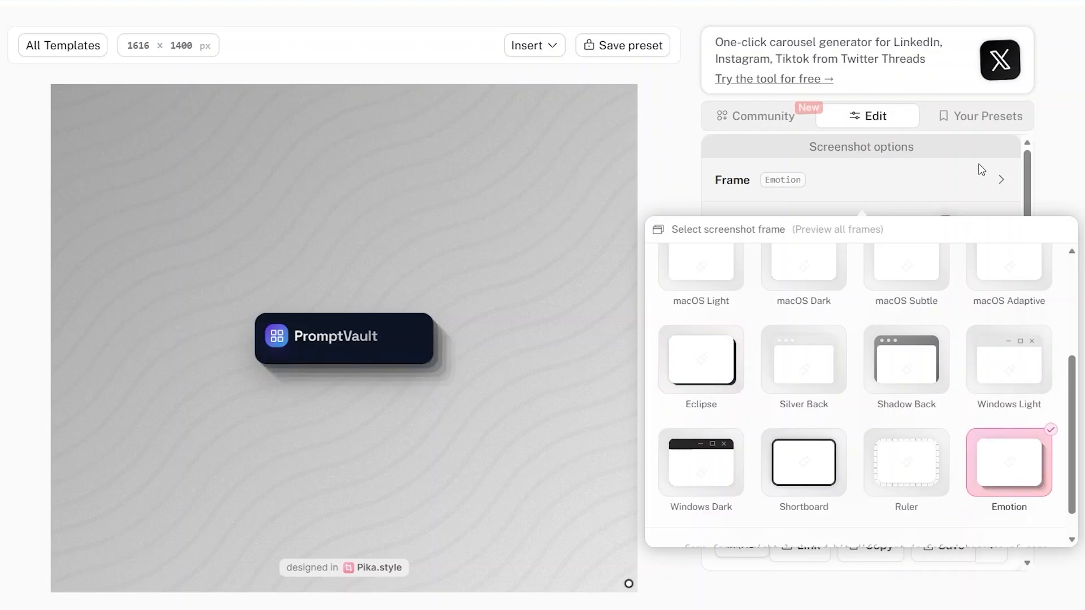
{"action": "left_click", "coordinate": [584, 161]}
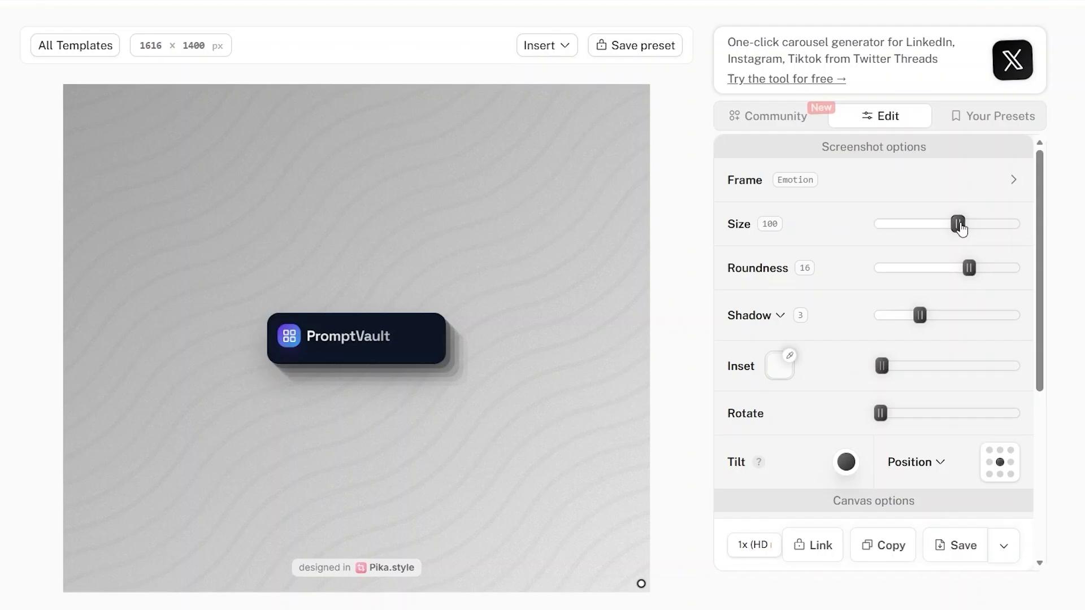
Set the framed image's size to 150 and its corner roundness to 10.
{"action": "left_click_drag", "start_coordinate": [960, 227], "coordinate": [1019, 244]}
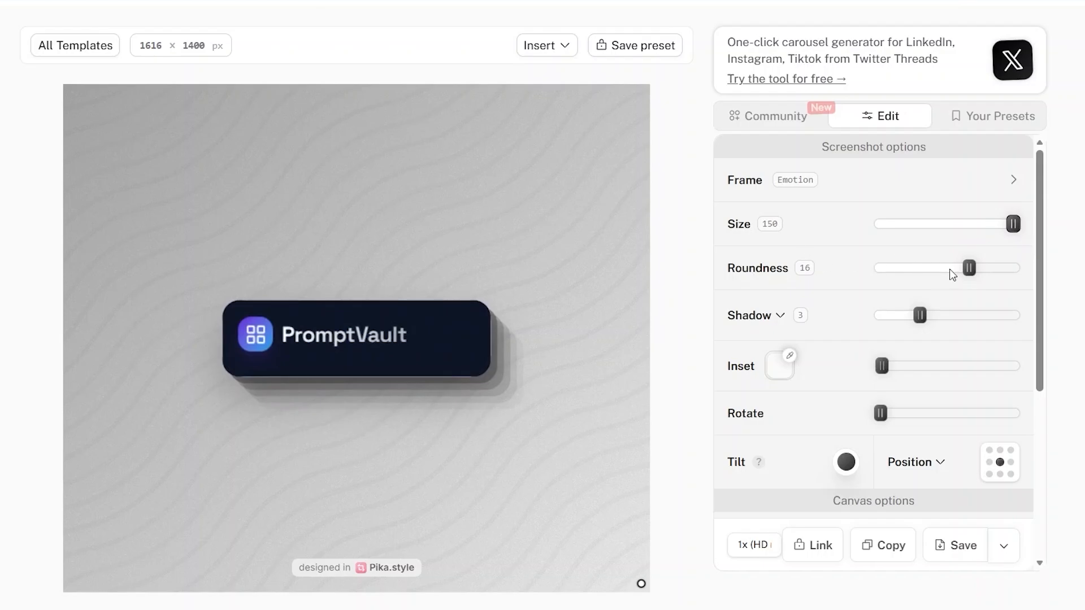
{"action": "left_click_drag", "start_coordinate": [969, 279], "coordinate": [937, 289]}
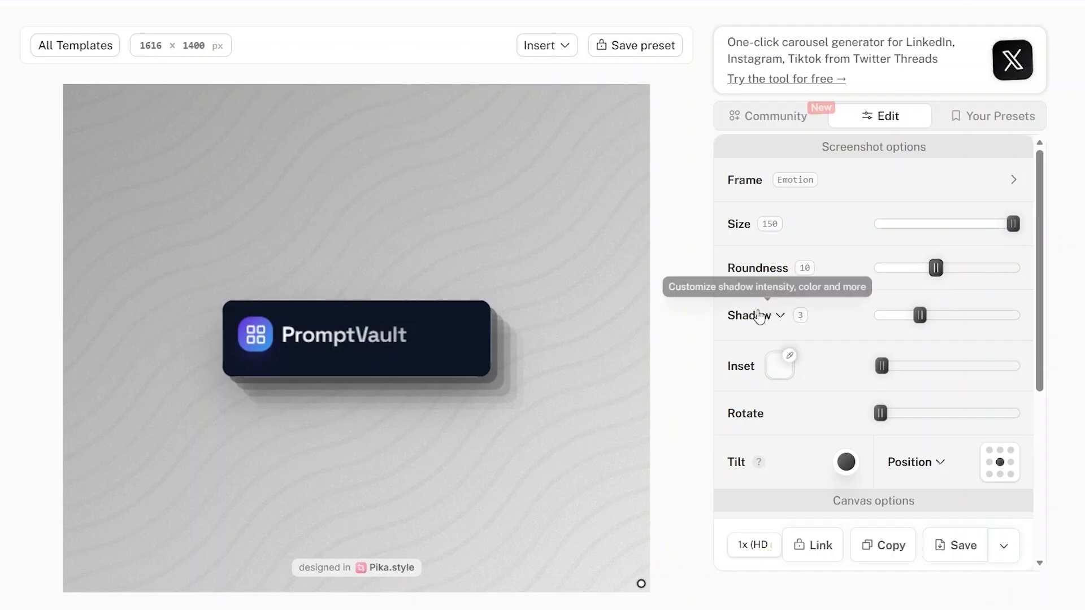
Set the image's shadow to 5 and add a thin white inset border around it.
{"action": "left_click_drag", "start_coordinate": [915, 320], "coordinate": [948, 316]}
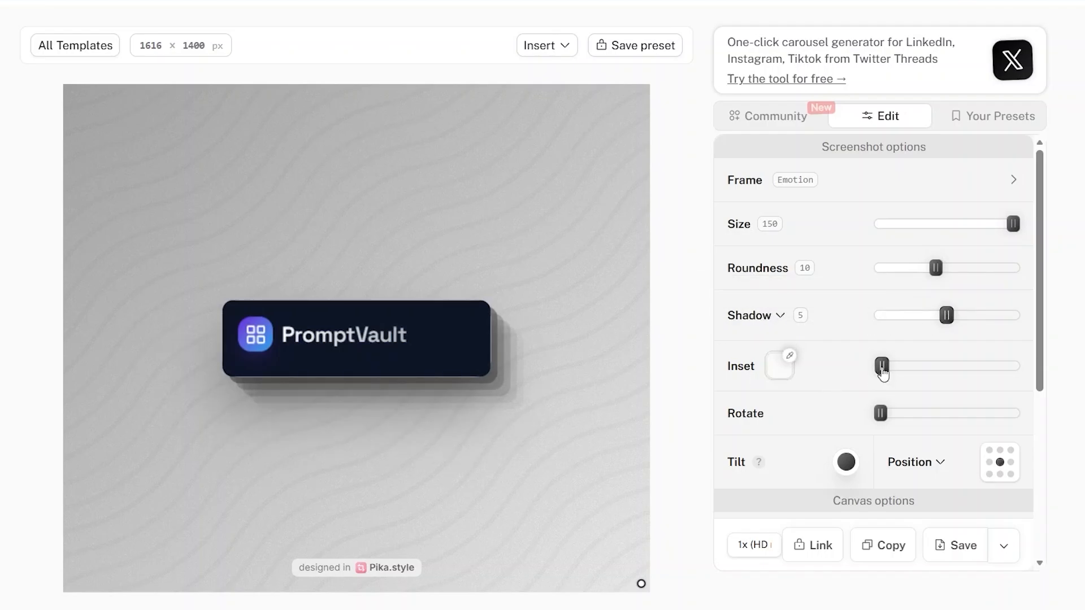
{"action": "mouse_move", "coordinate": [883, 373]}
{"action": "left_mouse_down"}
{"action": "mouse_move", "coordinate": [916, 370]}
{"action": "mouse_move", "coordinate": [884, 373]}
{"action": "left_mouse_up"}
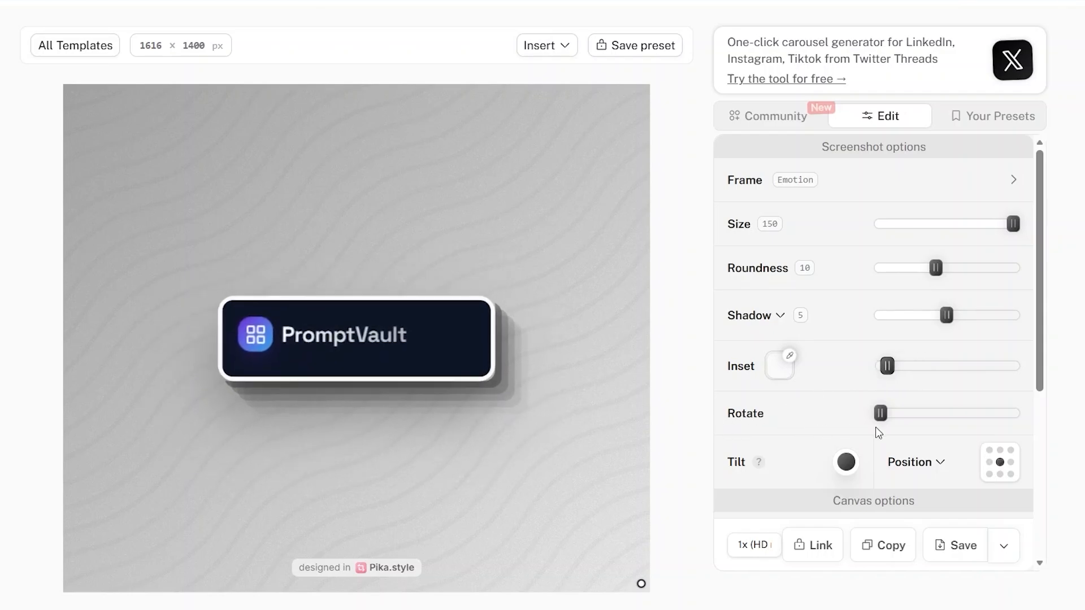
Try the rotation control on the image and give it a very slight tilt.
{"action": "mouse_move", "coordinate": [880, 421]}
{"action": "left_mouse_down"}
{"action": "mouse_move", "coordinate": [907, 423]}
{"action": "mouse_move", "coordinate": [861, 421]}
{"action": "left_mouse_up"}
{"action": "scroll", "coordinate": [849, 415], "scroll_direction": "down", "scroll_amount": 3}
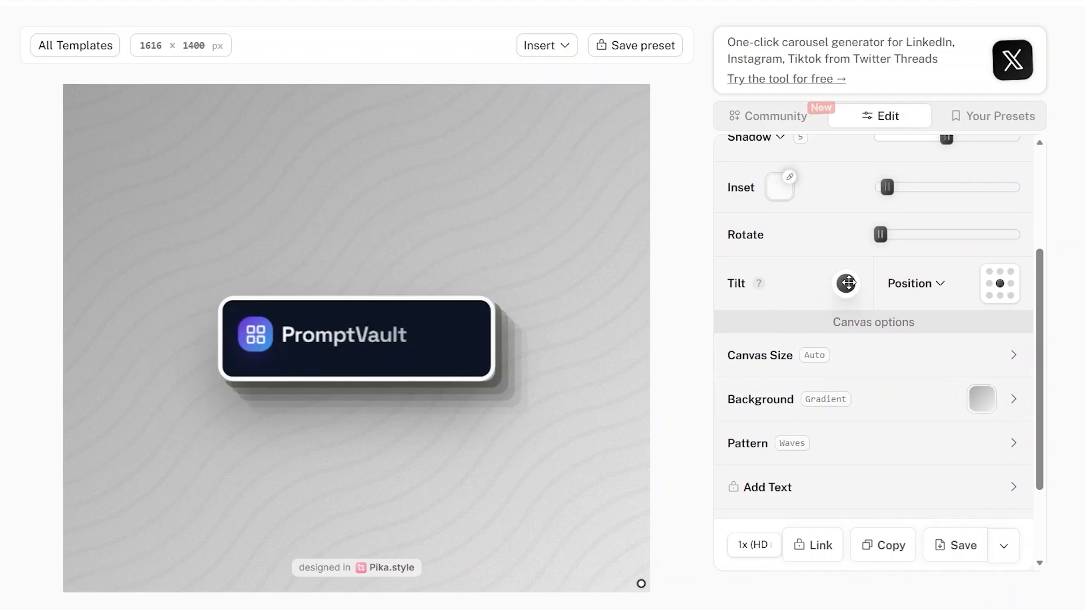
{"action": "mouse_move", "coordinate": [846, 283]}
{"action": "left_mouse_down"}
{"action": "mouse_move", "coordinate": [870, 283]}
{"action": "mouse_move", "coordinate": [850, 293]}
{"action": "mouse_move", "coordinate": [847, 279]}
{"action": "mouse_move", "coordinate": [833, 283]}
{"action": "mouse_move", "coordinate": [880, 291]}
{"action": "mouse_move", "coordinate": [858, 291]}
{"action": "mouse_move", "coordinate": [864, 273]}
{"action": "mouse_move", "coordinate": [845, 283]}
{"action": "left_mouse_up"}
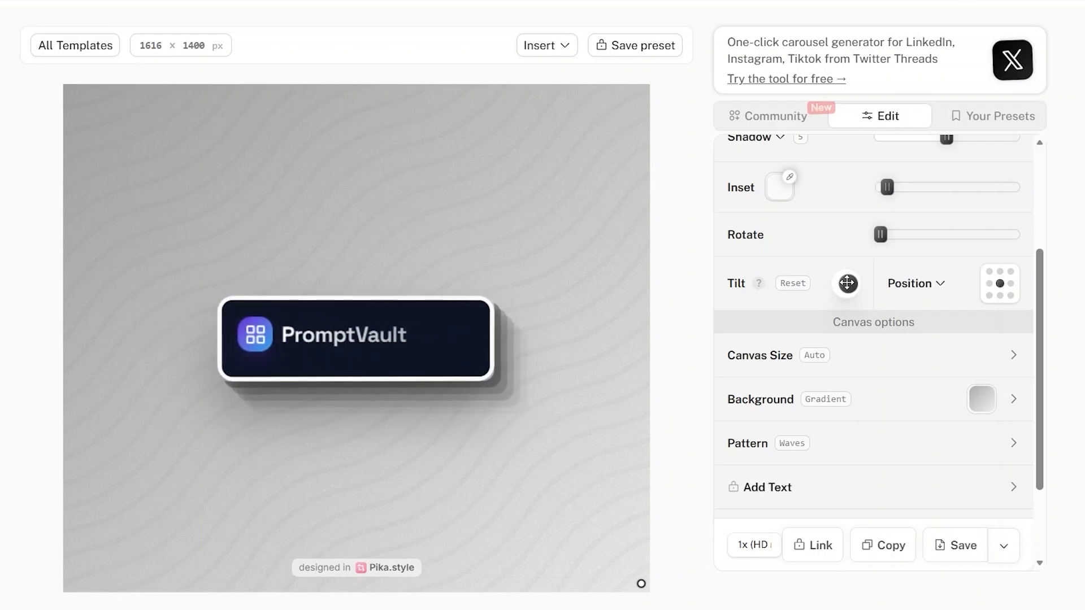
Try different placements for the image on the canvas and set its position to bottom centre.
{"action": "left_click", "coordinate": [984, 268]}
{"action": "left_click", "coordinate": [1014, 266]}
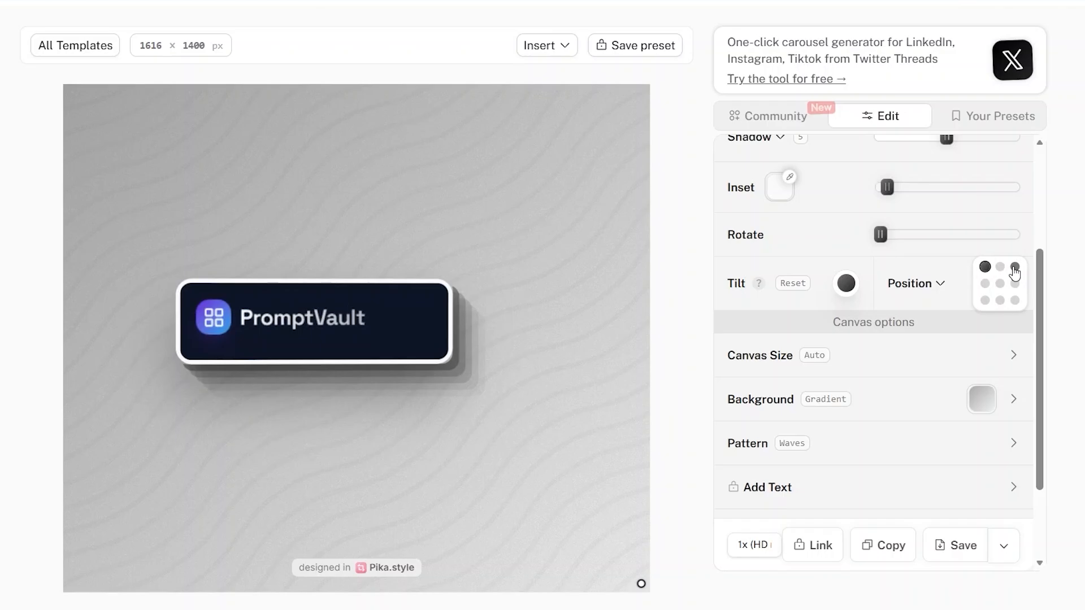
{"action": "left_click", "coordinate": [1000, 285]}
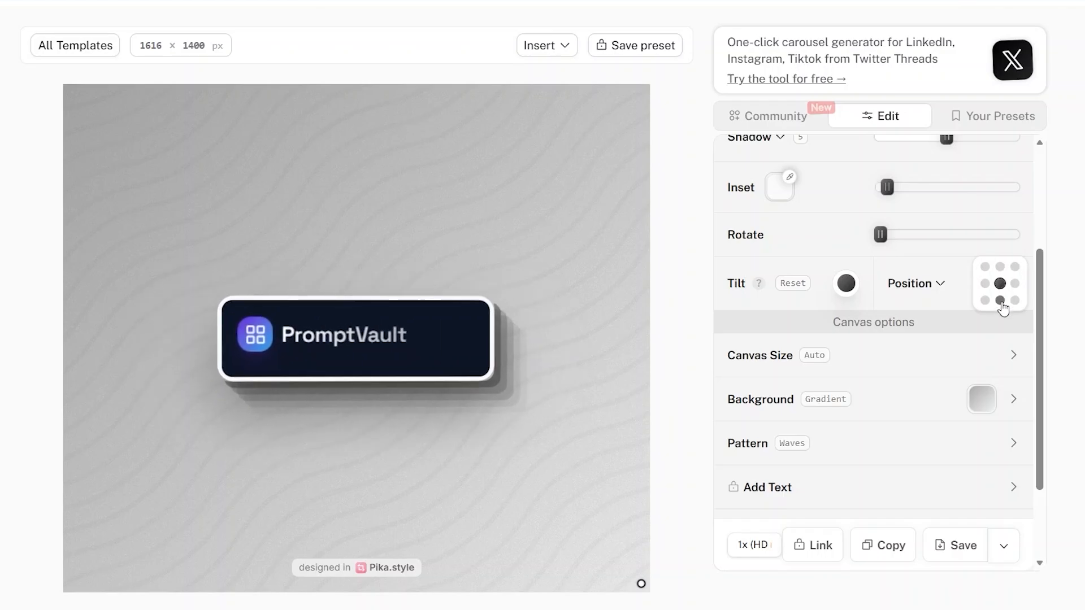
{"action": "left_click", "coordinate": [1000, 300]}
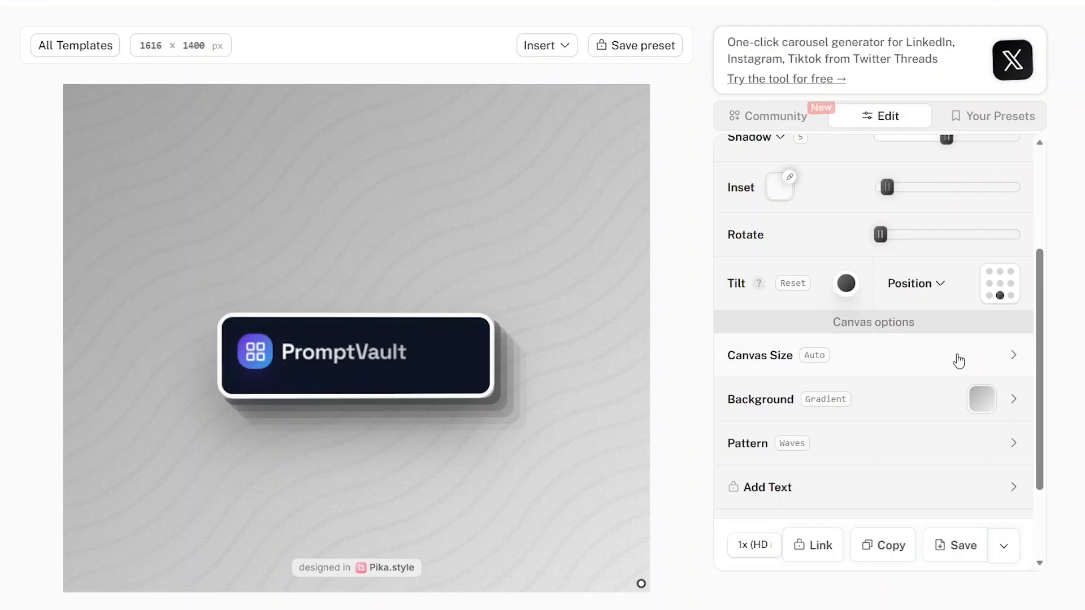
Set the canvas size to the Insta Post preset.
{"action": "left_click", "coordinate": [959, 361]}
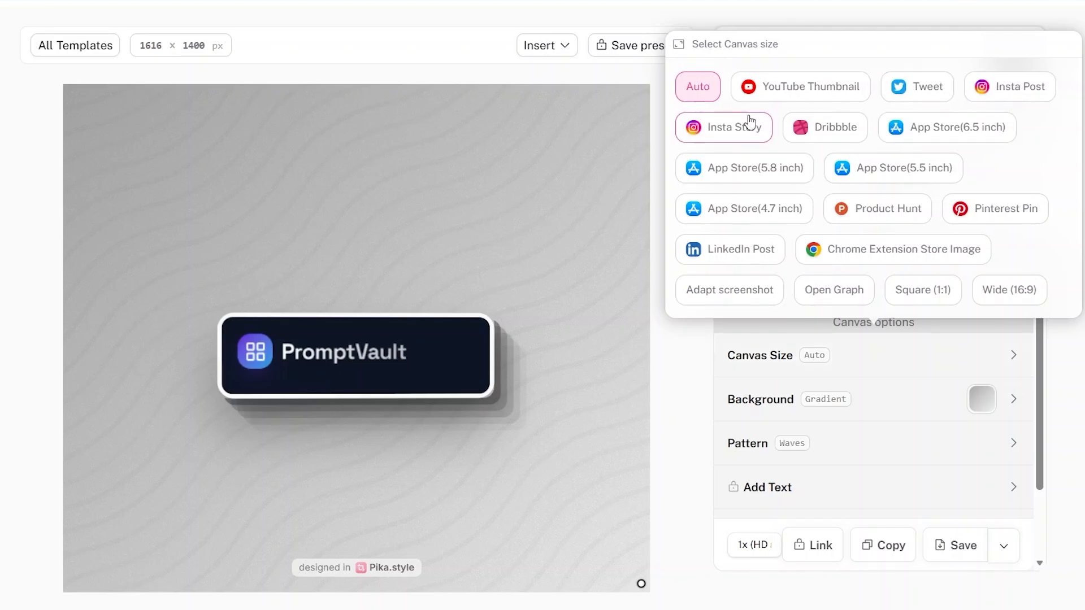
{"action": "left_click", "coordinate": [1031, 95]}
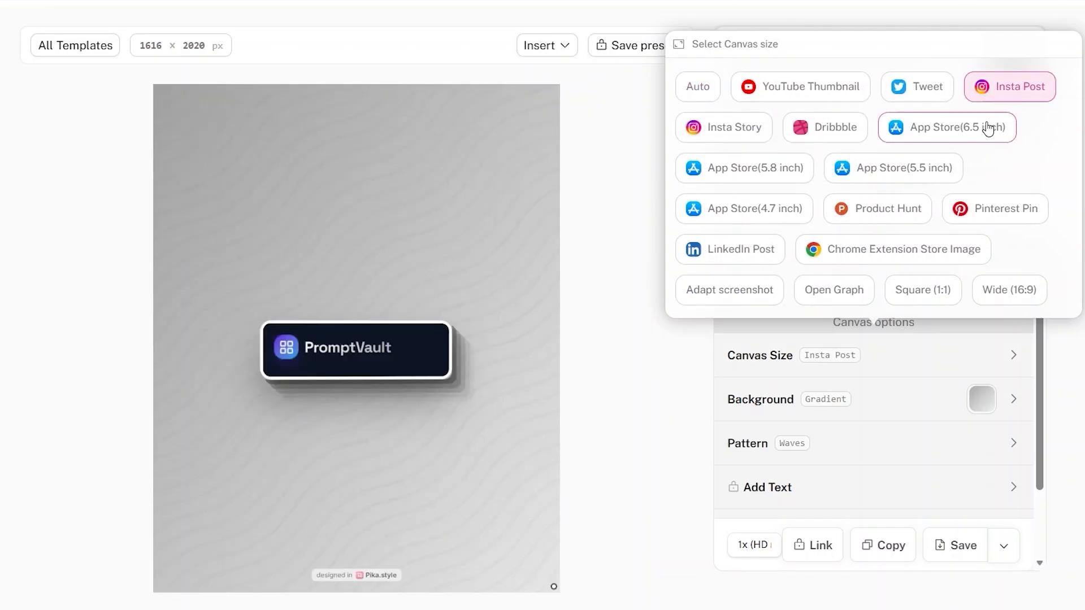
Compare several preset gradients for the canvas background, including lavender, purple and green, and apply the blue-to-magenta one.
{"action": "left_click", "coordinate": [900, 400]}
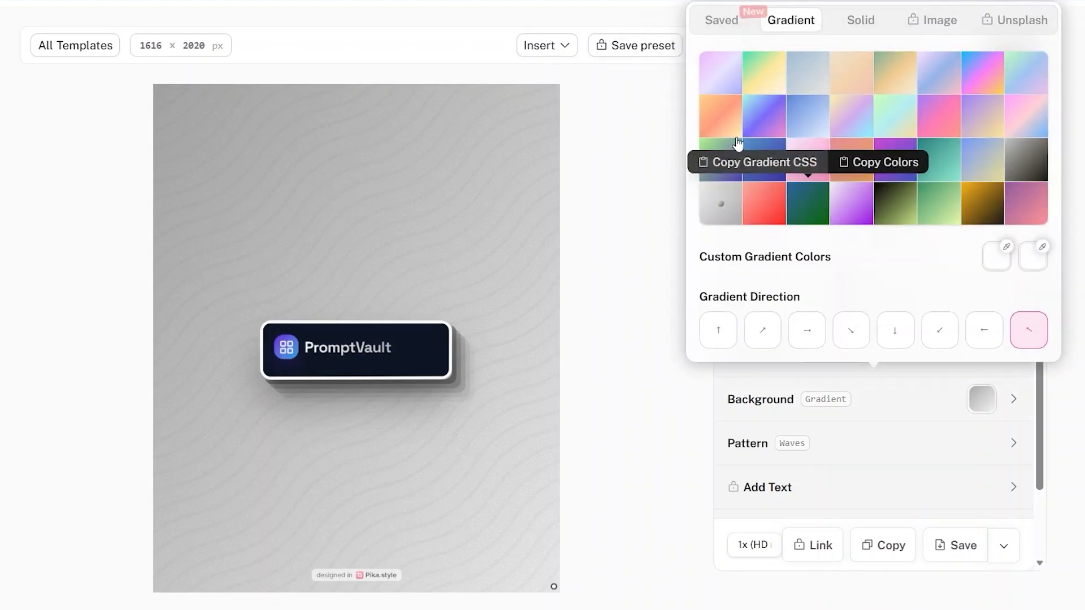
{"action": "mouse_move", "coordinate": [733, 83]}
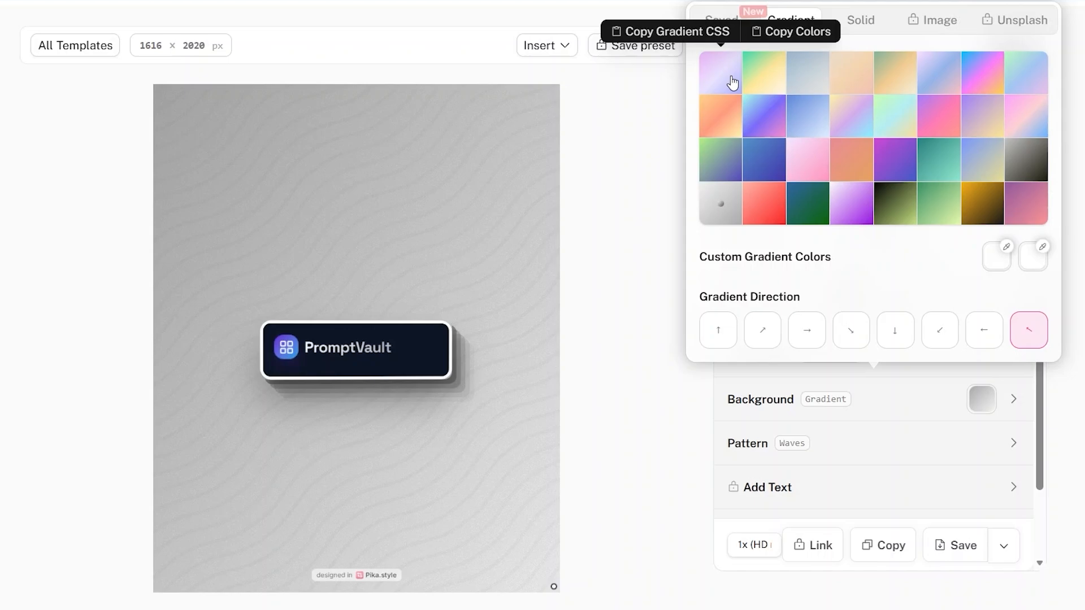
{"action": "left_click", "coordinate": [733, 83]}
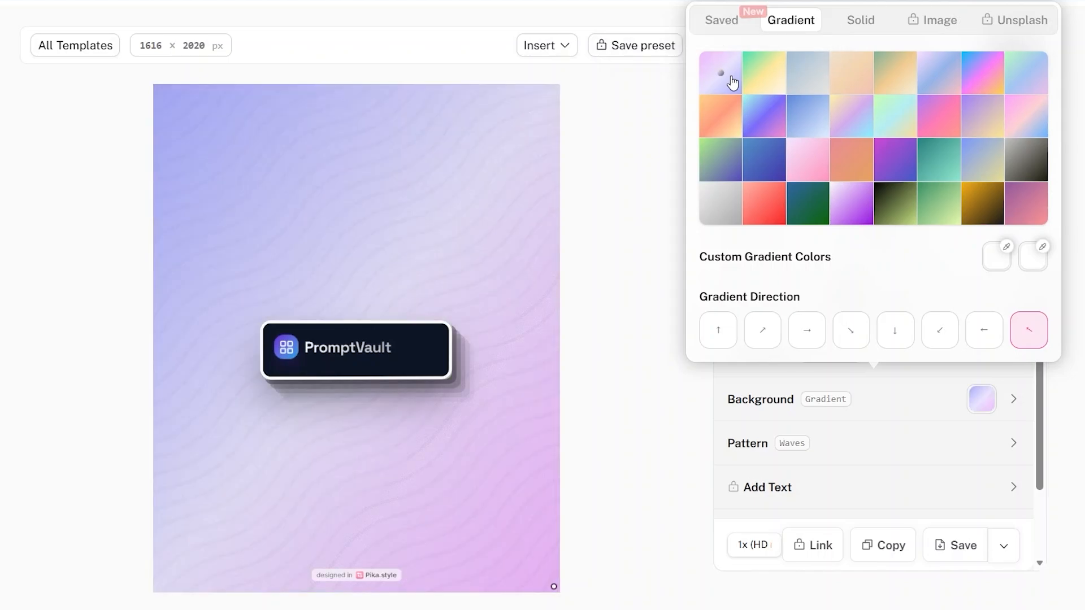
{"action": "left_click", "coordinate": [766, 126]}
{"action": "left_click", "coordinate": [846, 209]}
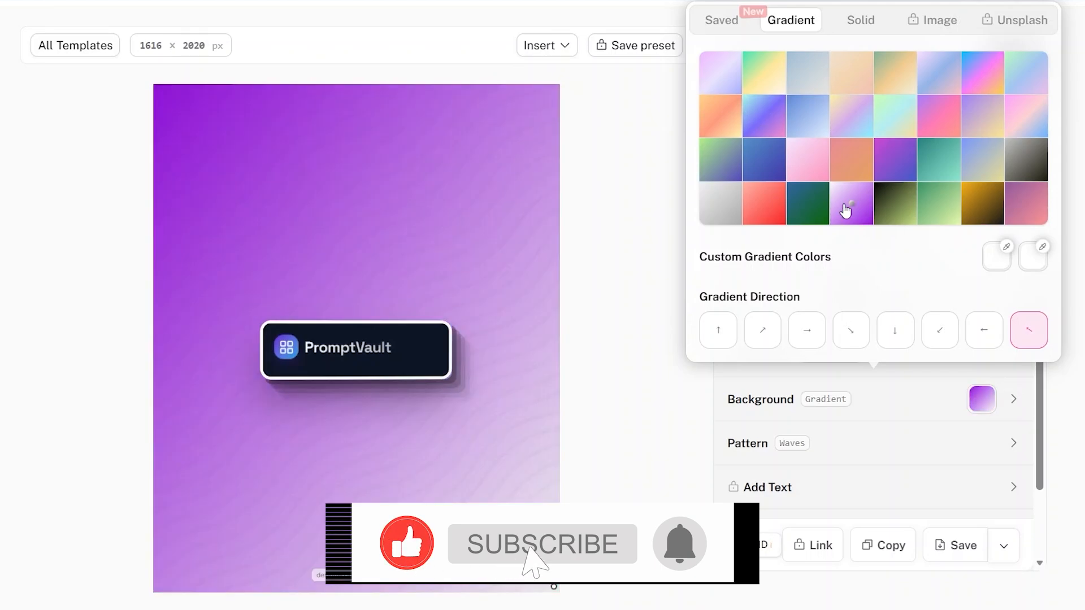
{"action": "left_click", "coordinate": [937, 203]}
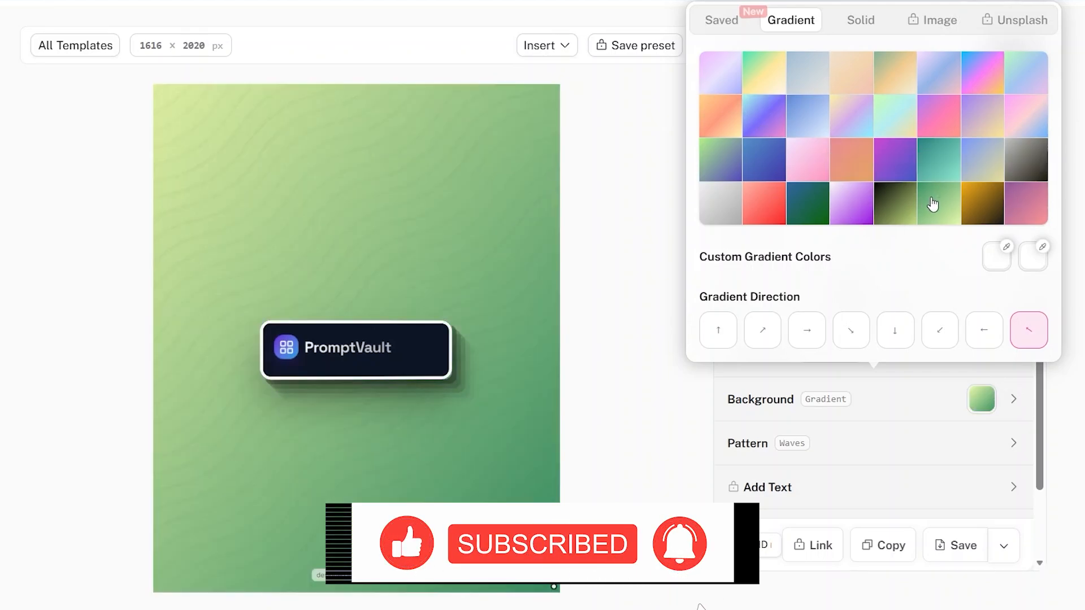
{"action": "left_click", "coordinate": [897, 165]}
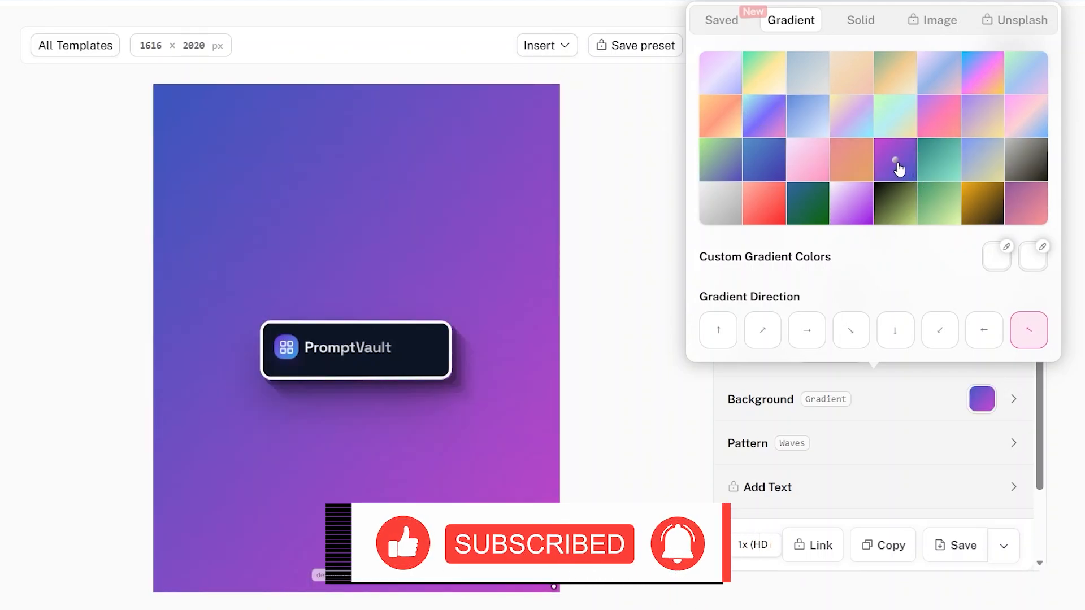
Compare teal, grey, blue-green and pink-purple-aqua preset gradients on the canvas background and return to the blue-to-magenta one.
{"action": "left_click", "coordinate": [938, 160]}
{"action": "left_click", "coordinate": [720, 208]}
{"action": "left_click", "coordinate": [808, 204]}
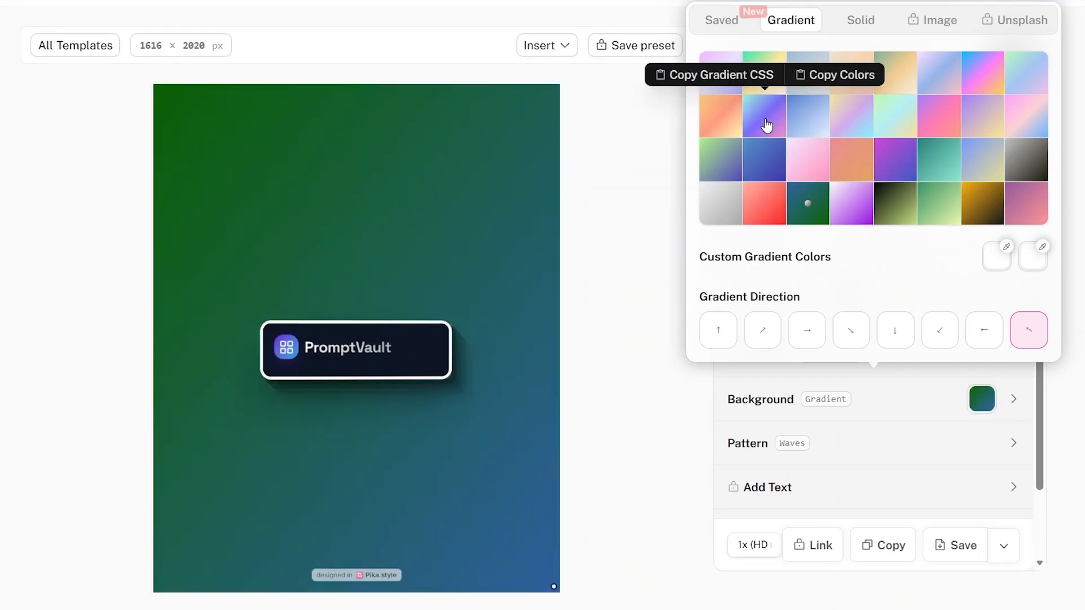
{"action": "left_click", "coordinate": [766, 124]}
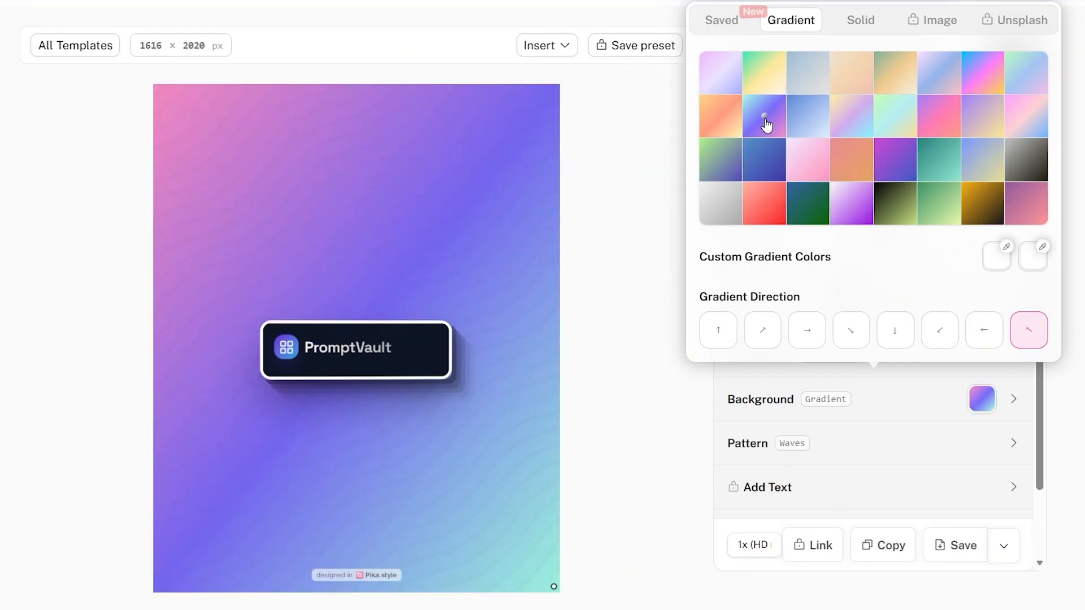
{"action": "left_click", "coordinate": [902, 154]}
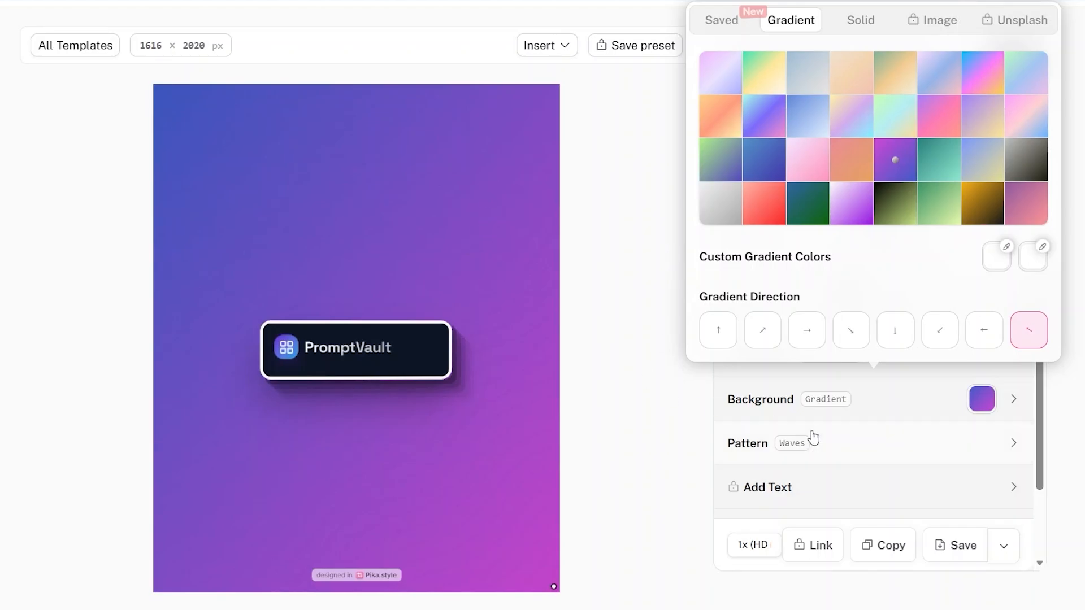
Try the Circles background pattern, and apply Waves instead with intensity 77 and opacity 16.
{"action": "scroll", "coordinate": [814, 438], "scroll_direction": "down", "scroll_amount": 1}
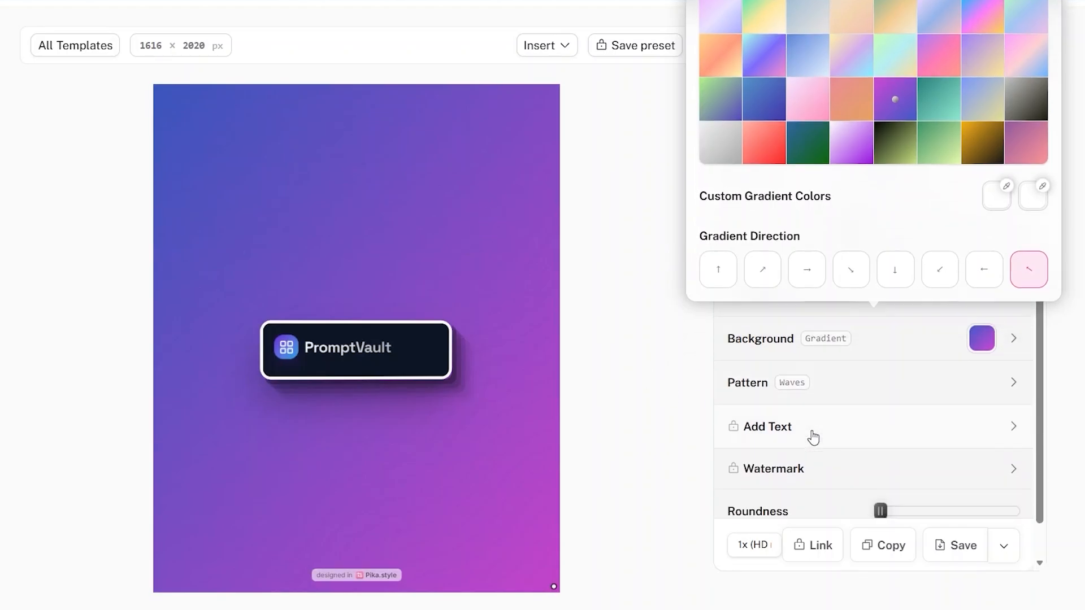
{"action": "left_click", "coordinate": [853, 382]}
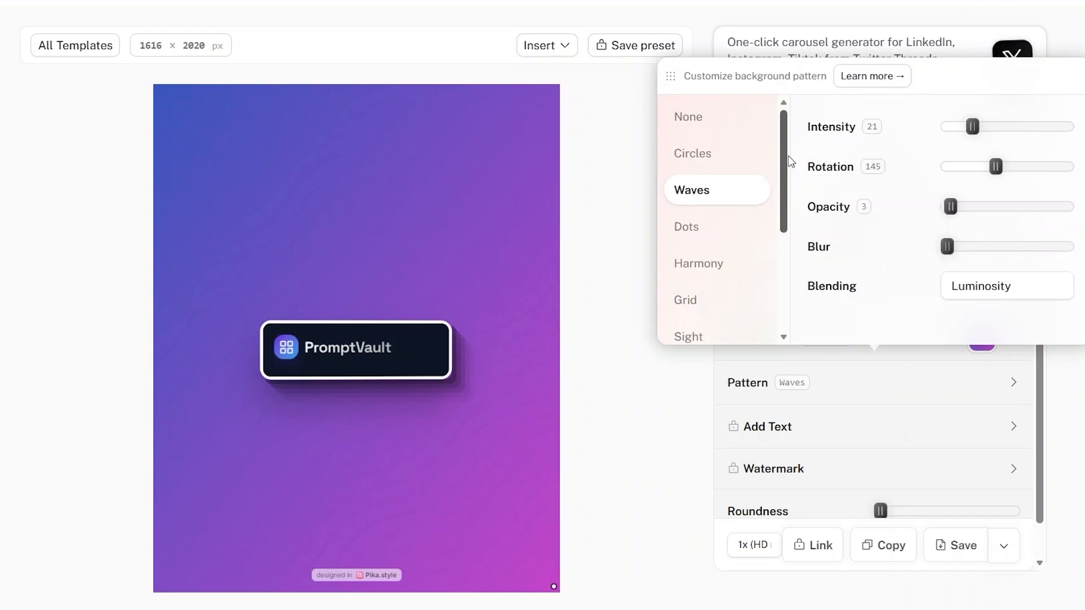
{"action": "left_click", "coordinate": [707, 161]}
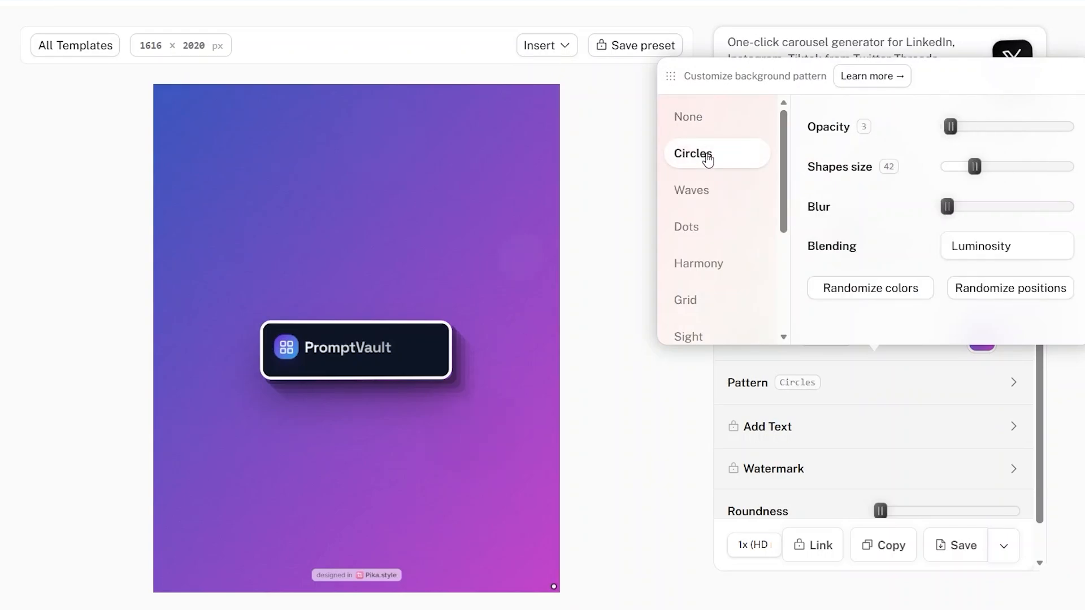
{"action": "left_click", "coordinate": [708, 198]}
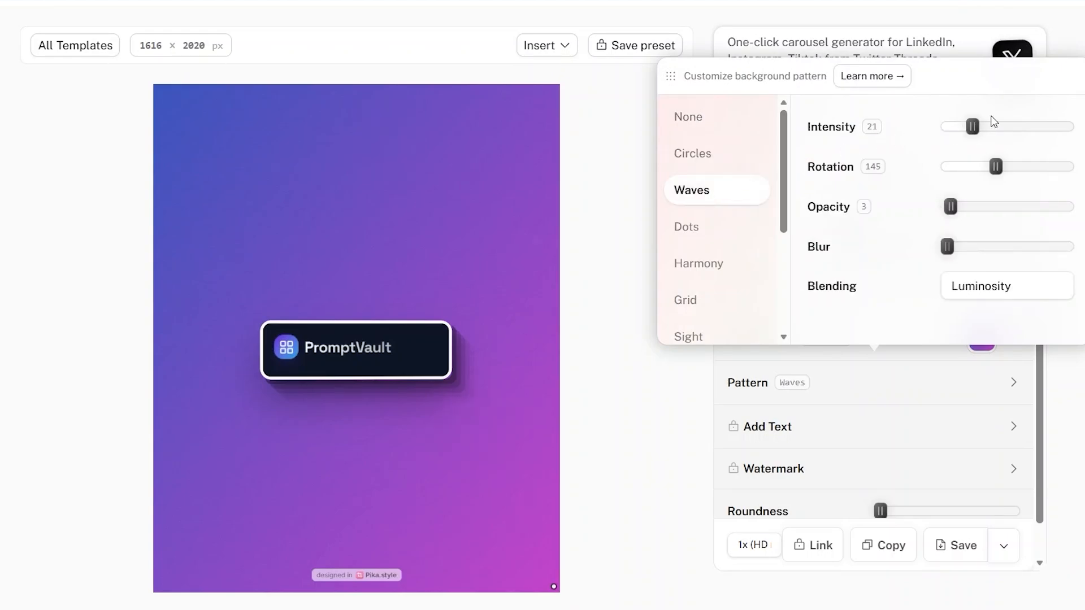
{"action": "left_click_drag", "start_coordinate": [971, 128], "coordinate": [1040, 127]}
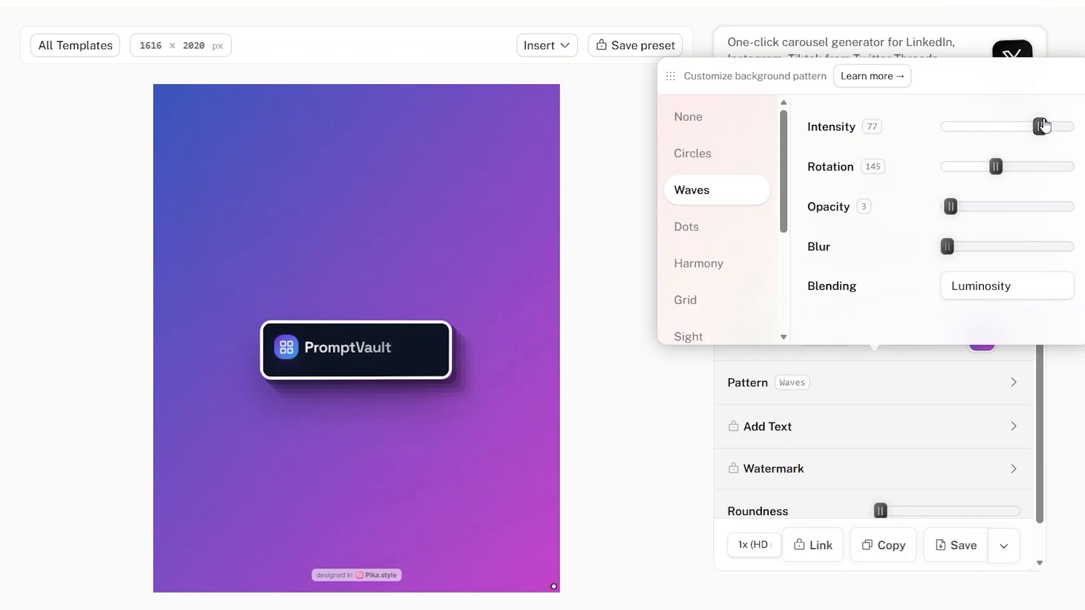
{"action": "mouse_move", "coordinate": [950, 207]}
{"action": "left_mouse_down"}
{"action": "mouse_move", "coordinate": [985, 206]}
{"action": "mouse_move", "coordinate": [966, 207]}
{"action": "left_mouse_up"}
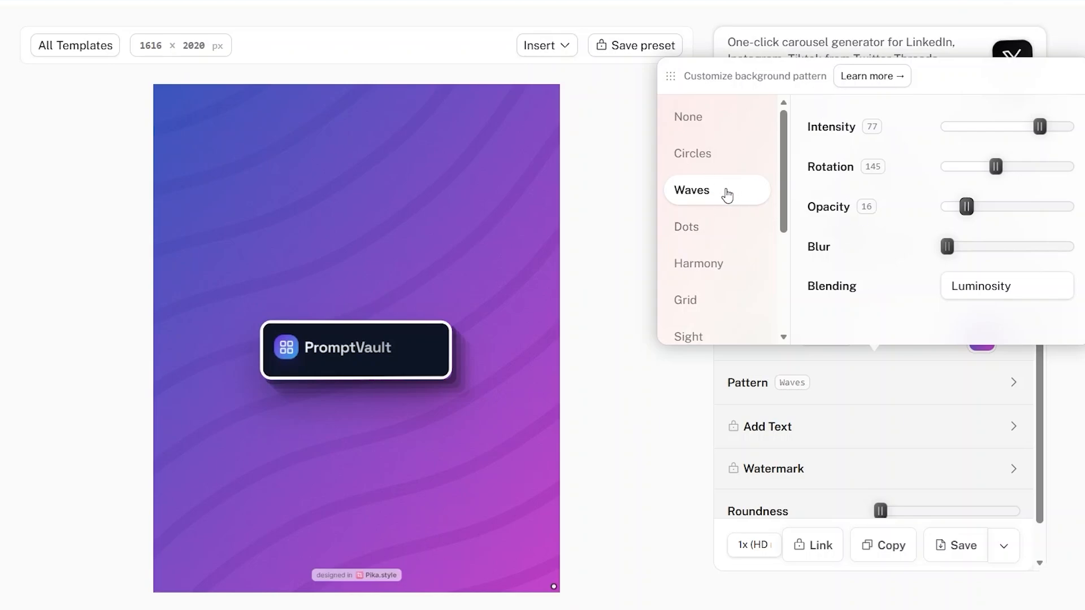
Compare the Dots, Circles, Harmony, Grid, Sight and Chimes patterns on the canvas background.
{"action": "left_click", "coordinate": [707, 227]}
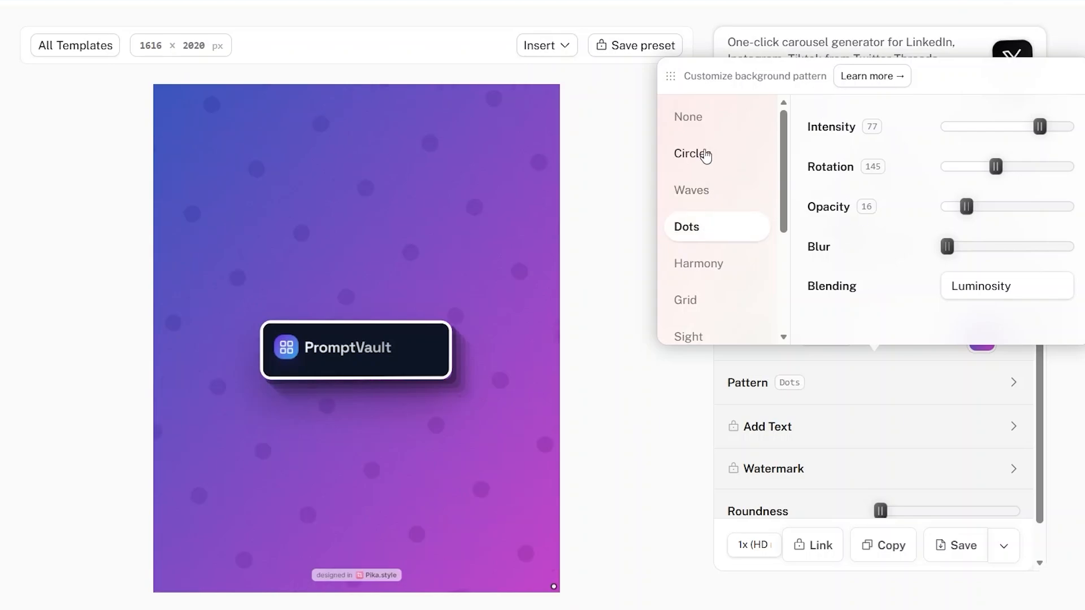
{"action": "left_click", "coordinate": [705, 156]}
{"action": "left_click", "coordinate": [706, 270]}
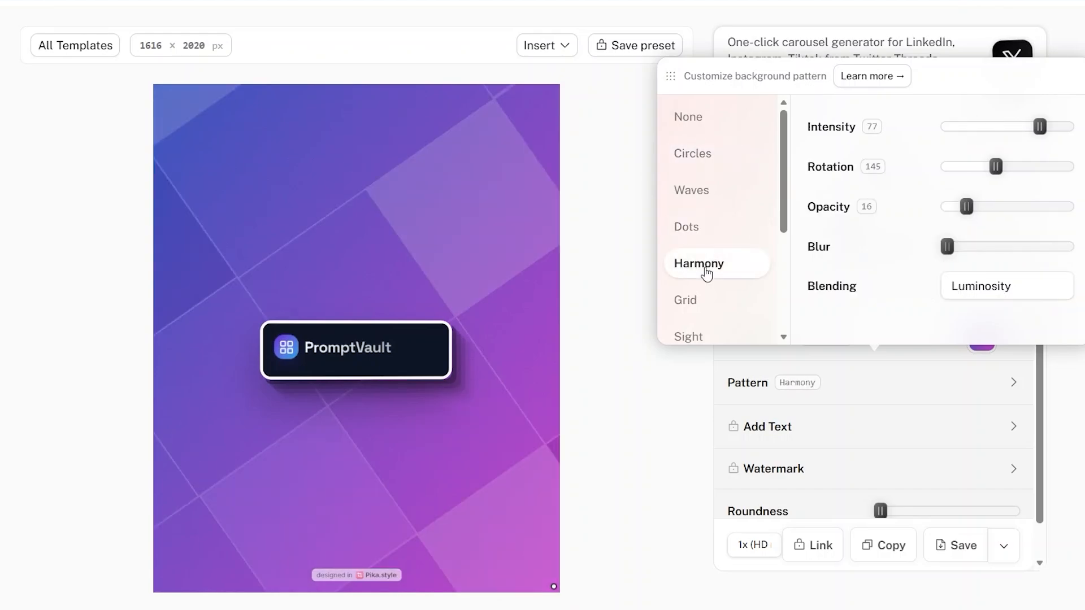
{"action": "left_click", "coordinate": [699, 305]}
{"action": "scroll", "coordinate": [701, 308], "scroll_direction": "down", "scroll_amount": 1}
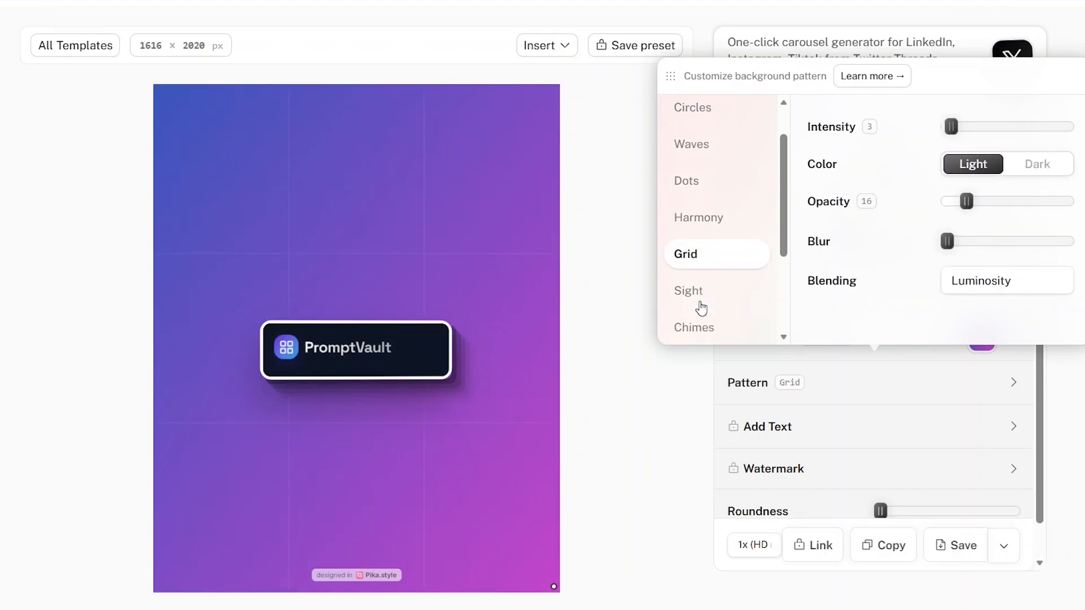
{"action": "scroll", "coordinate": [701, 307], "scroll_direction": "down", "scroll_amount": 1}
{"action": "left_click", "coordinate": [689, 233]}
{"action": "left_click", "coordinate": [708, 265]}
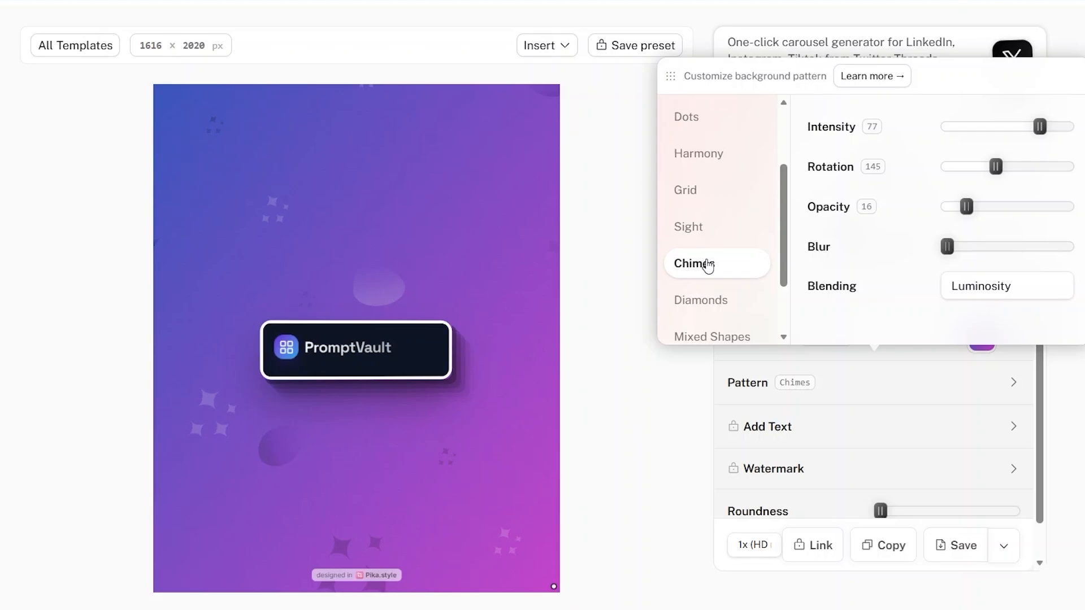
{"action": "scroll", "coordinate": [703, 226], "scroll_direction": "up", "scroll_amount": 3}
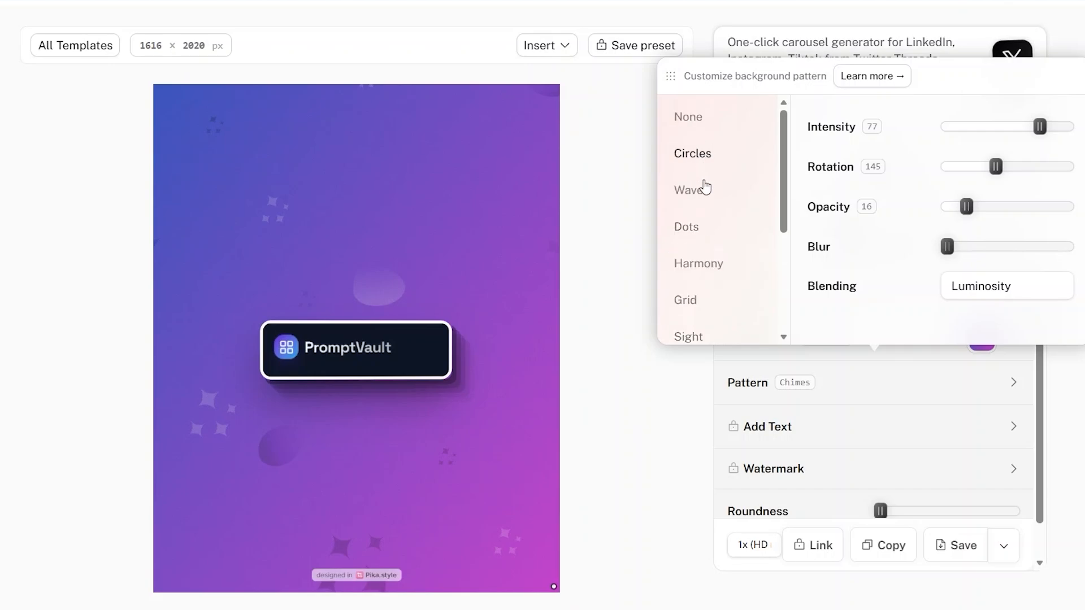
Apply the Waves background pattern with intensity 27, rotation 129 and opacity 12.
{"action": "left_click", "coordinate": [704, 193]}
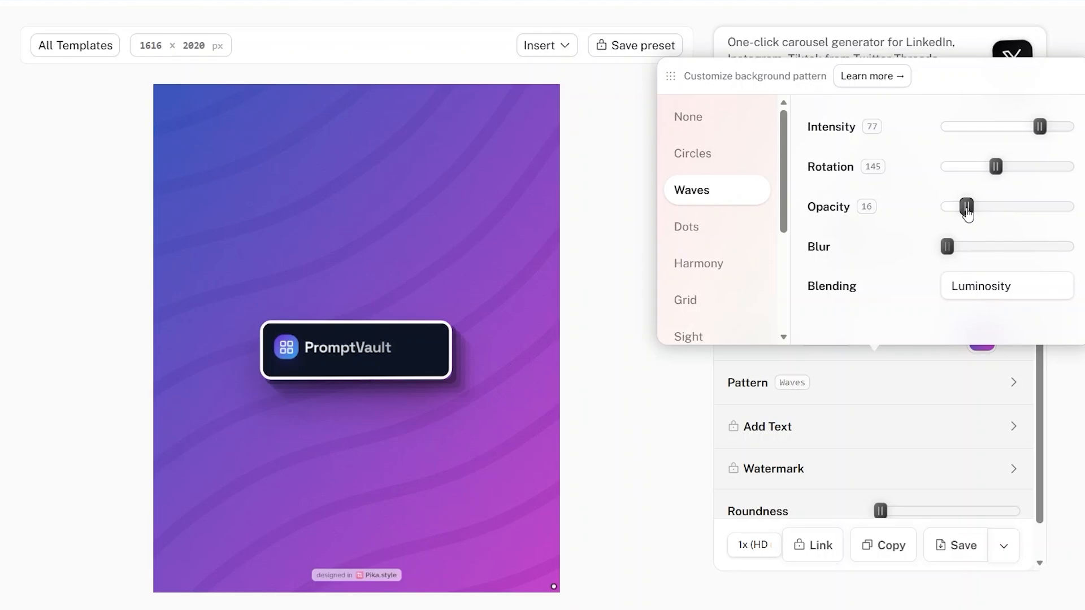
{"action": "left_click_drag", "start_coordinate": [1038, 129], "coordinate": [980, 128]}
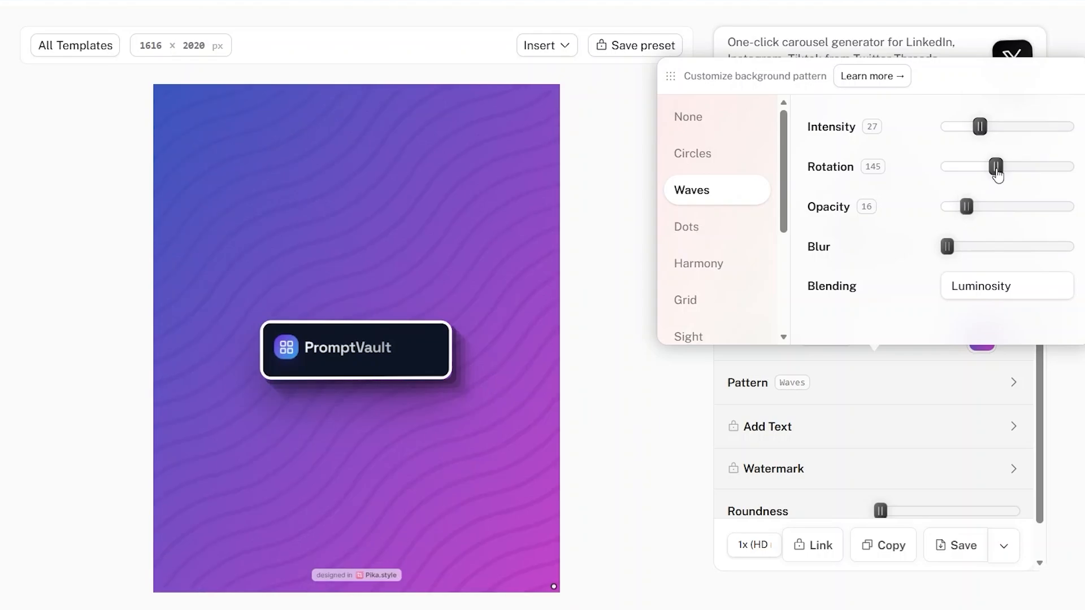
{"action": "left_click_drag", "start_coordinate": [996, 170], "coordinate": [990, 173]}
{"action": "left_click_drag", "start_coordinate": [966, 207], "coordinate": [959, 210]}
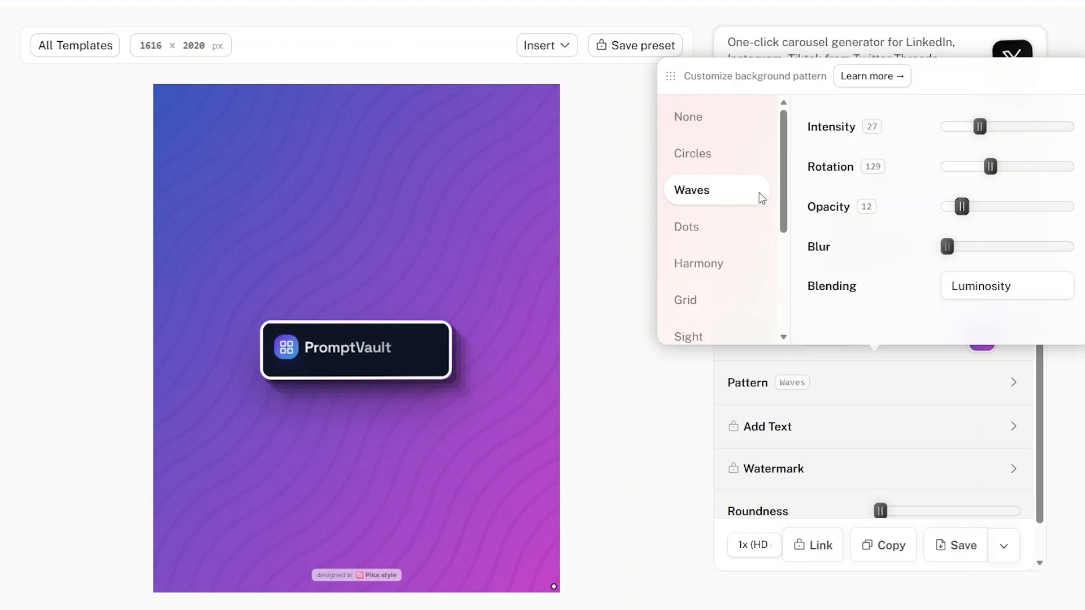
{"action": "left_click", "coordinate": [624, 162]}
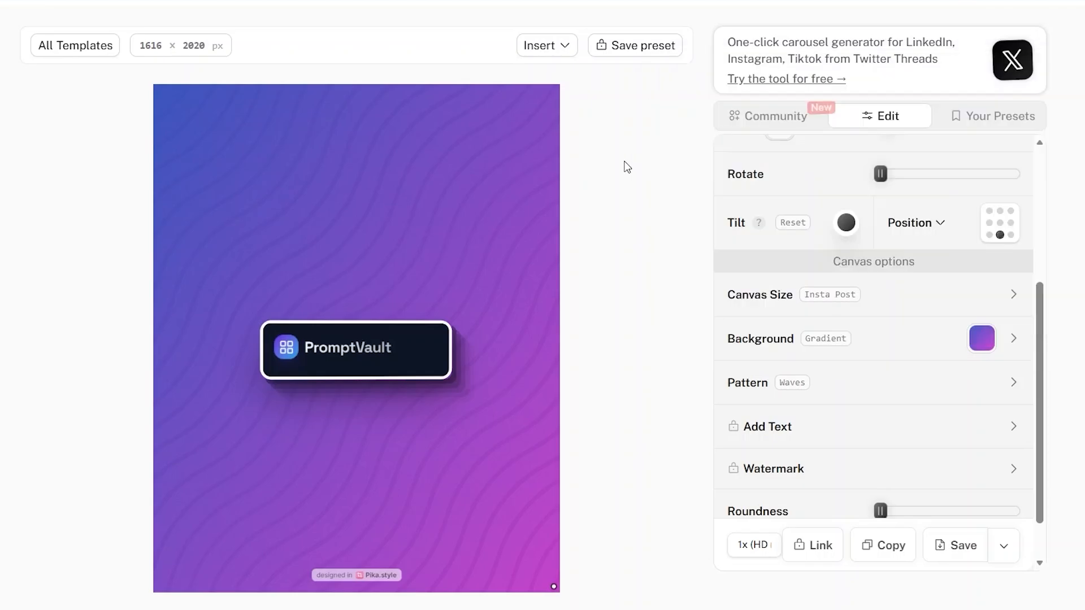
Set the canvas corner roundness to its maximum and save the mockup image.
{"action": "scroll", "coordinate": [648, 347], "scroll_direction": "down", "scroll_amount": 1}
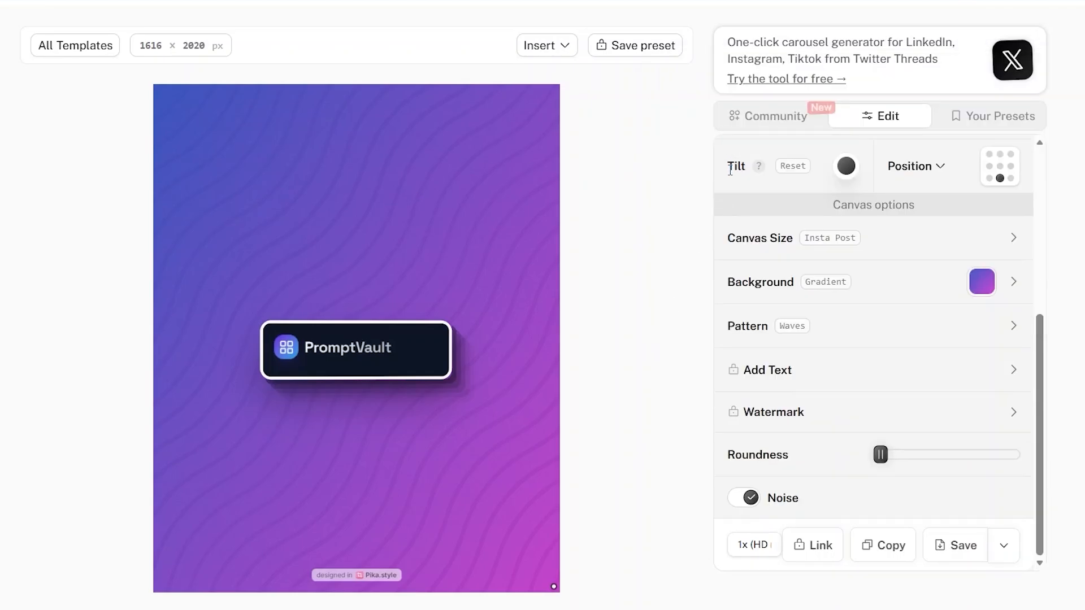
{"action": "mouse_move", "coordinate": [442, 333]}
{"action": "left_click", "coordinate": [796, 372]}
{"action": "mouse_move", "coordinate": [358, 584]}
{"action": "left_click_drag", "start_coordinate": [880, 454], "coordinate": [1014, 455]}
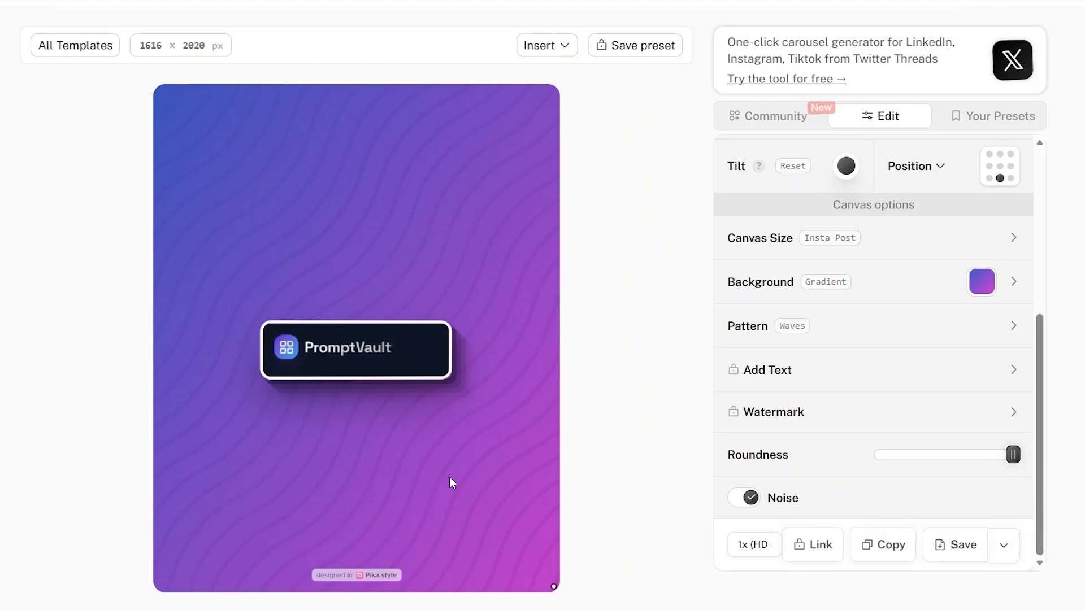
{"action": "mouse_move", "coordinate": [425, 357]}
{"action": "left_click", "coordinate": [953, 551]}
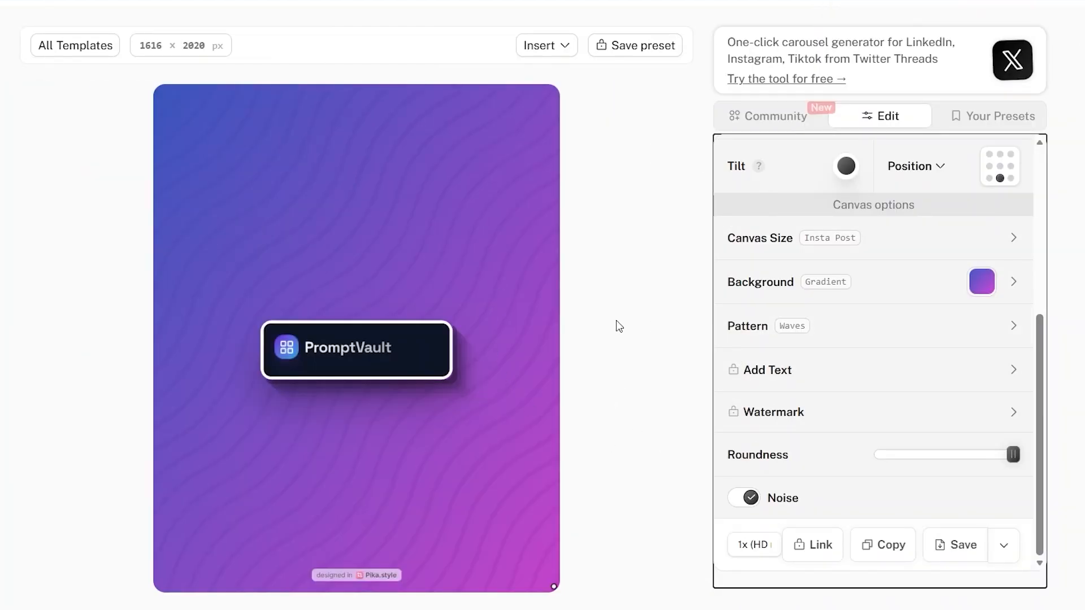
Replace the PromptVault logo image with the screenshot of the SQL Query Optimizer and Meeting Summarizer cards.
{"action": "mouse_move", "coordinate": [393, 355]}
{"action": "mouse_move", "coordinate": [341, 347]}
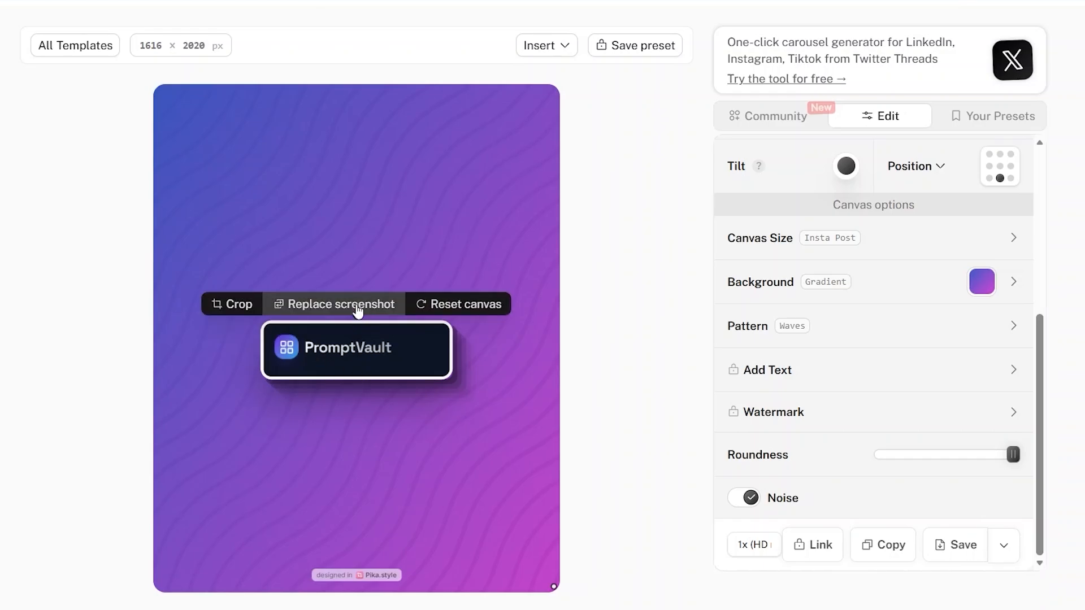
{"action": "left_click", "coordinate": [356, 304]}
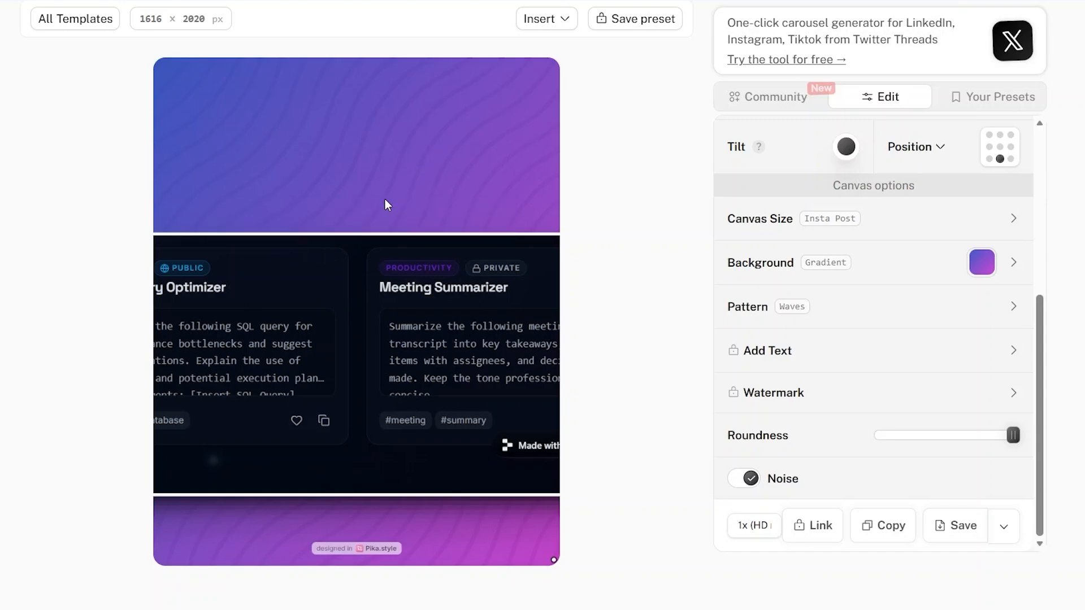
Crop the new screenshot to just the Meeting Summarizer card, extending the crop area up to the image's upper edge.
{"action": "mouse_move", "coordinate": [260, 263]}
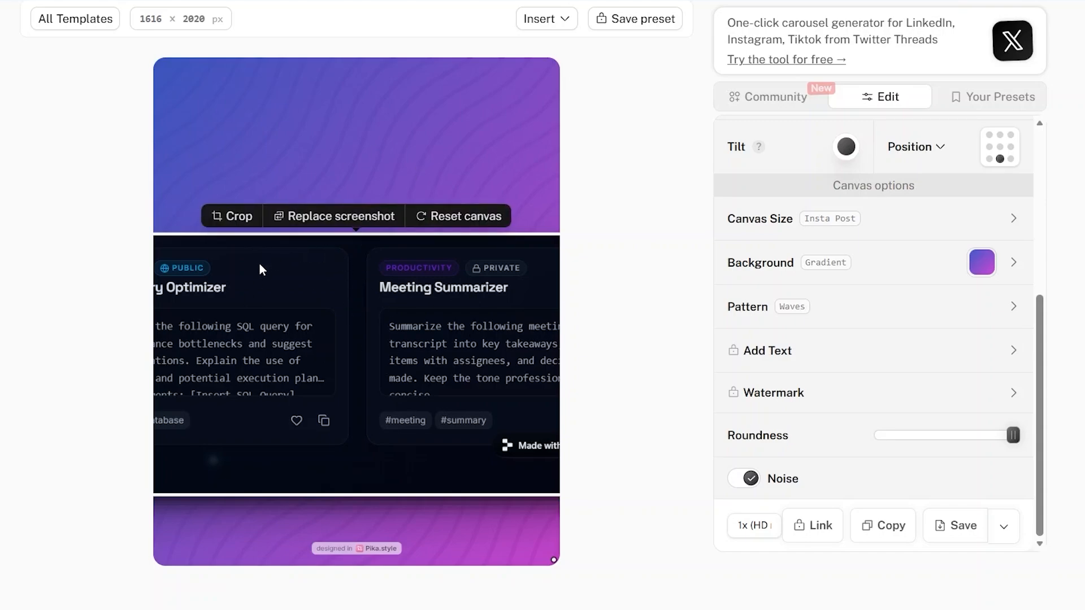
{"action": "left_click", "coordinate": [239, 219]}
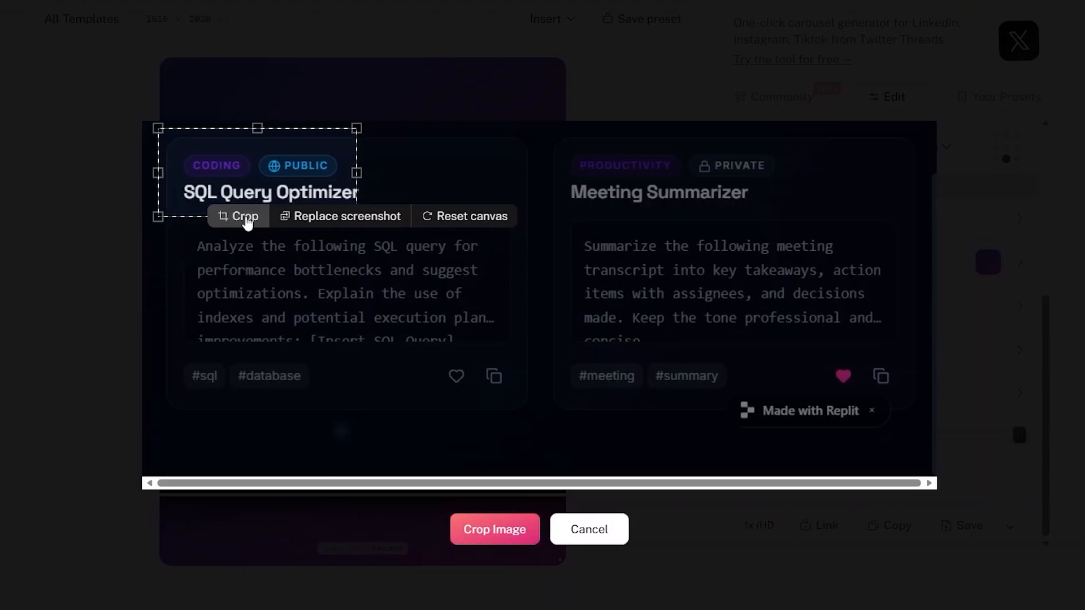
{"action": "mouse_move", "coordinate": [252, 164]}
{"action": "left_mouse_down"}
{"action": "mouse_move", "coordinate": [426, 194]}
{"action": "mouse_move", "coordinate": [606, 191]}
{"action": "mouse_move", "coordinate": [746, 242]}
{"action": "mouse_move", "coordinate": [714, 242]}
{"action": "left_mouse_up"}
{"action": "mouse_move", "coordinate": [542, 125]}
{"action": "left_mouse_down"}
{"action": "mouse_move", "coordinate": [862, 352]}
{"action": "mouse_move", "coordinate": [932, 440]}
{"action": "mouse_move", "coordinate": [927, 455]}
{"action": "mouse_move", "coordinate": [939, 431]}
{"action": "left_mouse_up"}
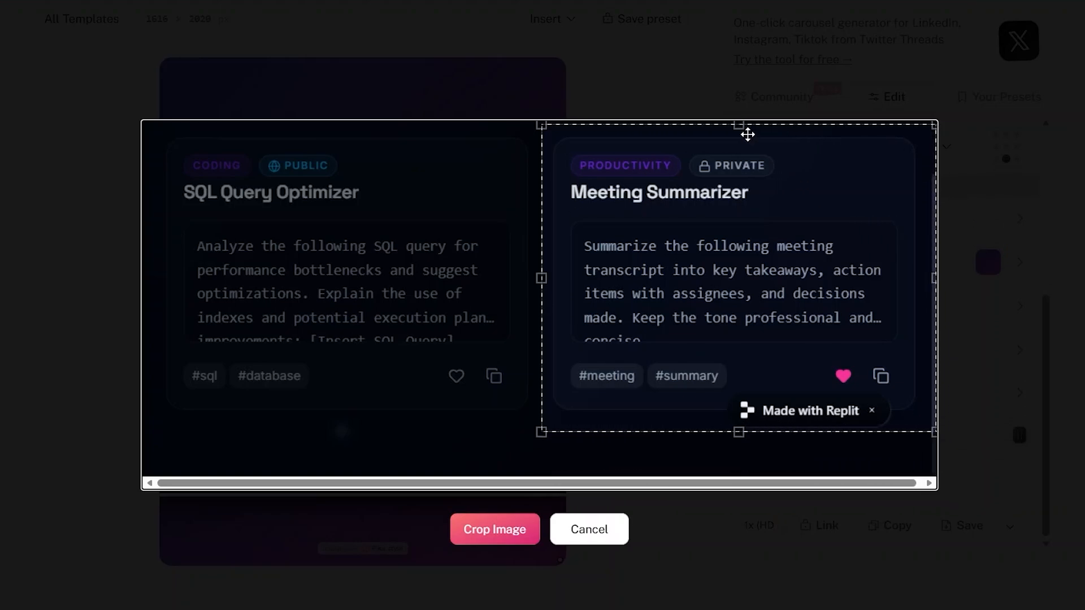
{"action": "left_click_drag", "start_coordinate": [738, 125], "coordinate": [740, 122]}
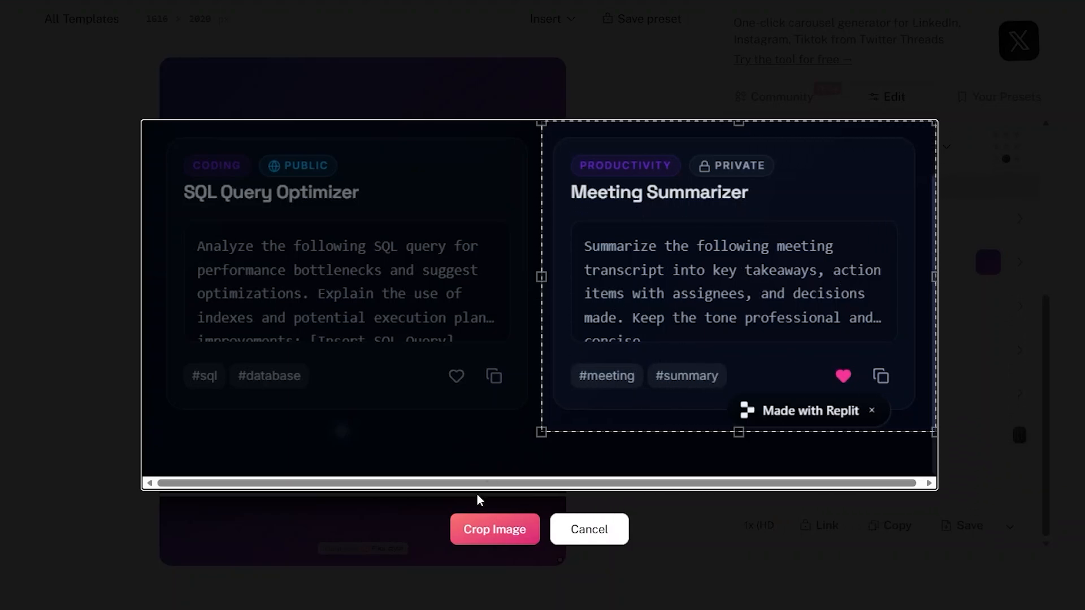
{"action": "left_click", "coordinate": [496, 531]}
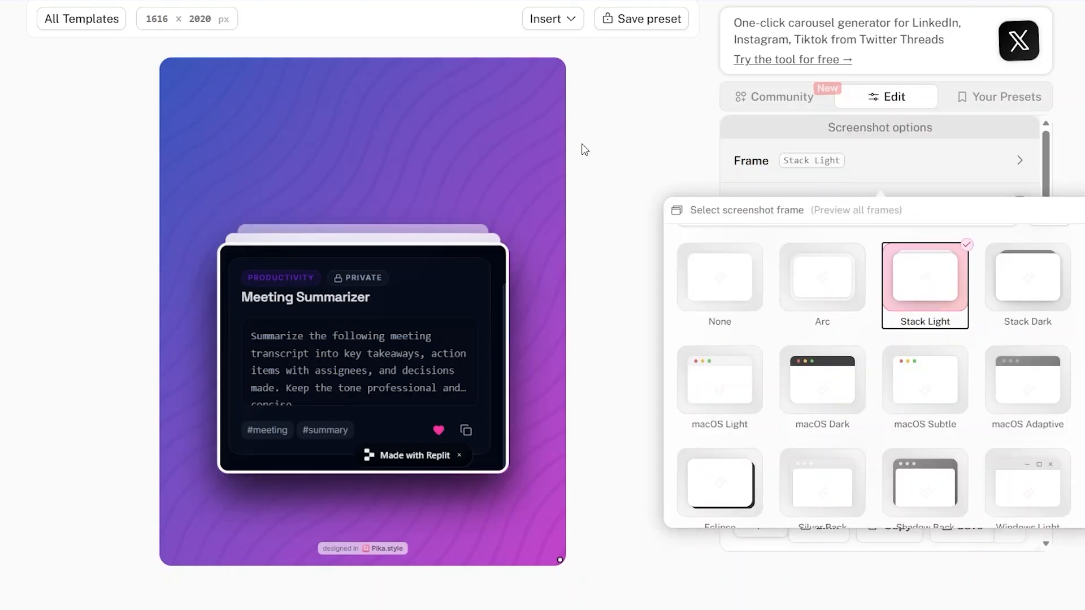
Finish the frame choice with Stack Light and set the screenshot's size to 127, roundness to 20, shadow to 9 and inset to nearly zero.
{"action": "left_click", "coordinate": [667, 129]}
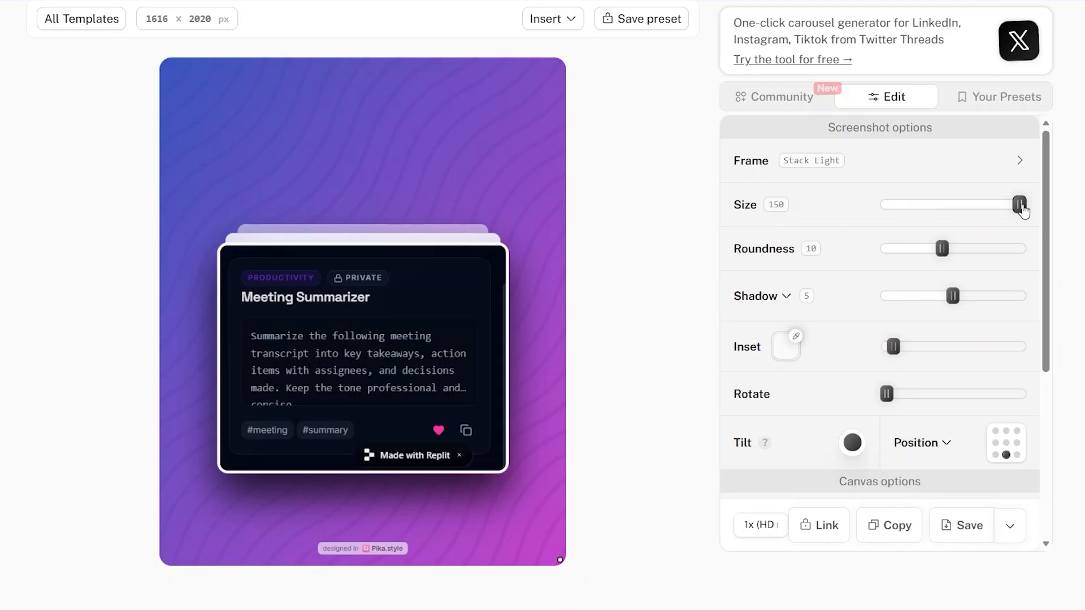
{"action": "left_click_drag", "start_coordinate": [1019, 205], "coordinate": [1027, 222]}
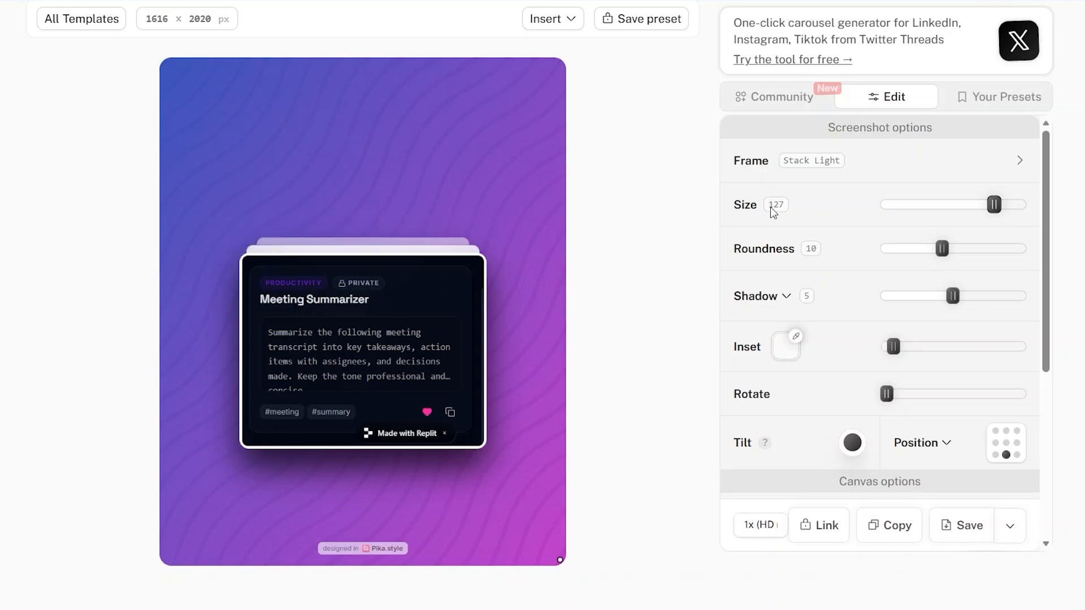
{"action": "left_click_drag", "start_coordinate": [941, 259], "coordinate": [1006, 261]}
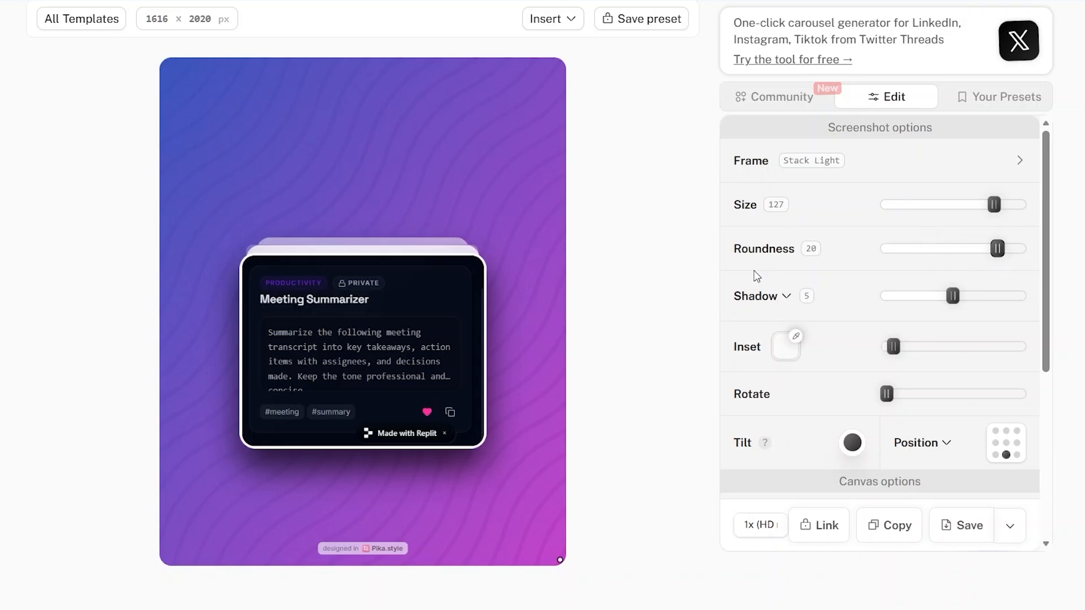
{"action": "left_click_drag", "start_coordinate": [953, 296], "coordinate": [1006, 296]}
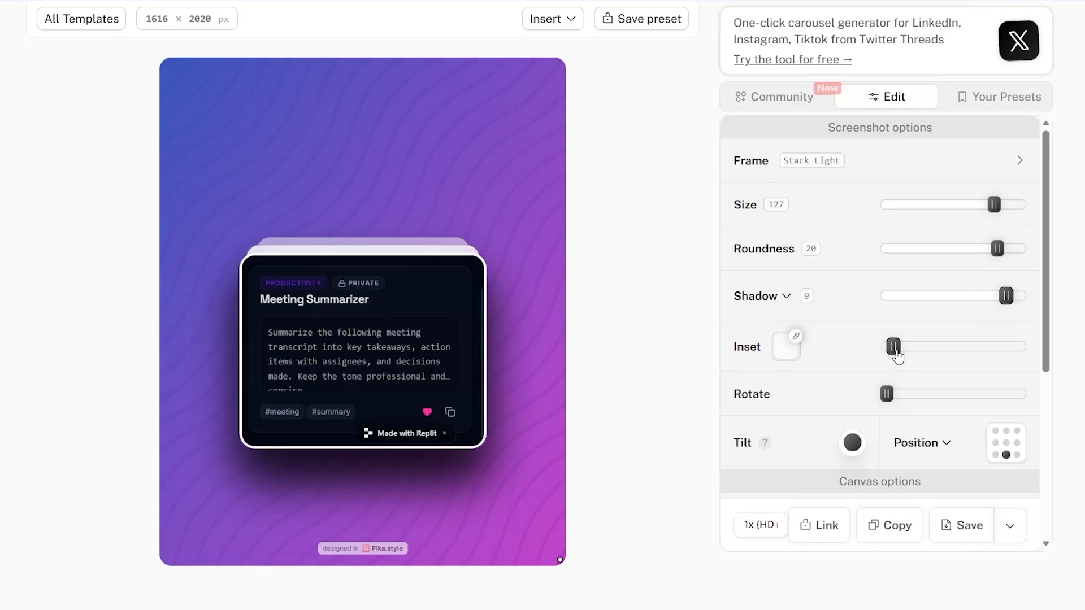
{"action": "left_click_drag", "start_coordinate": [892, 346], "coordinate": [883, 357]}
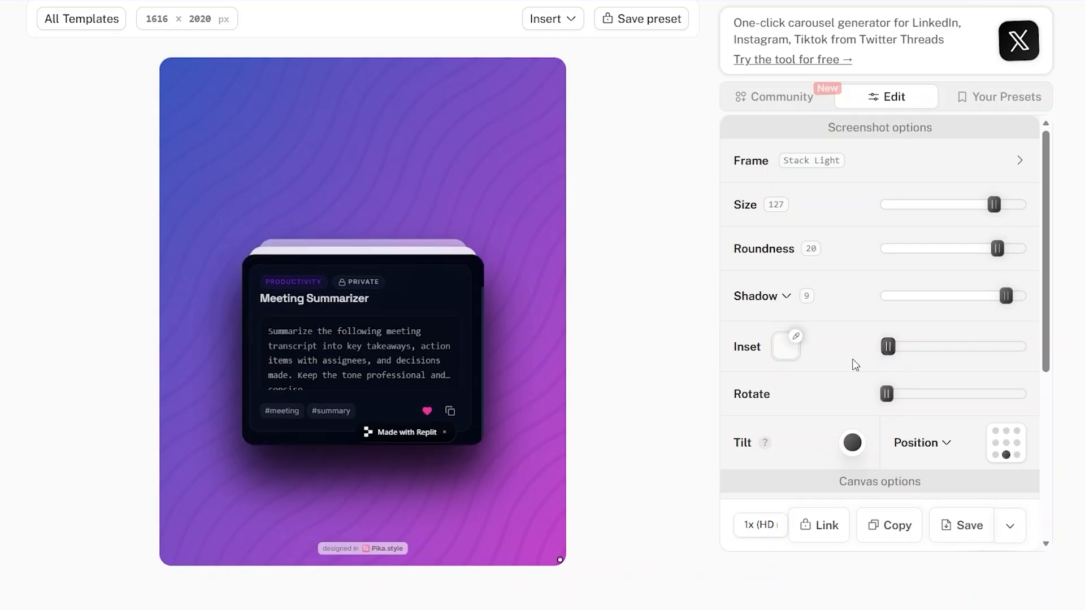
Set the screenshot's rotation to 360 and give it a slight perspective tilt.
{"action": "scroll", "coordinate": [855, 364], "scroll_direction": "down", "scroll_amount": 1}
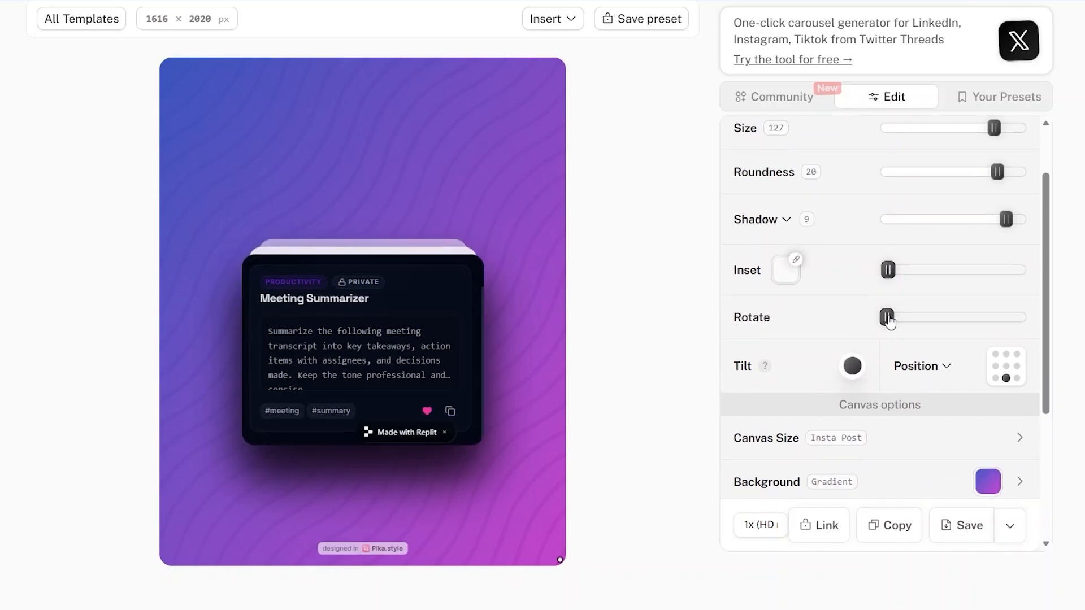
{"action": "left_click_drag", "start_coordinate": [888, 319], "coordinate": [1021, 342]}
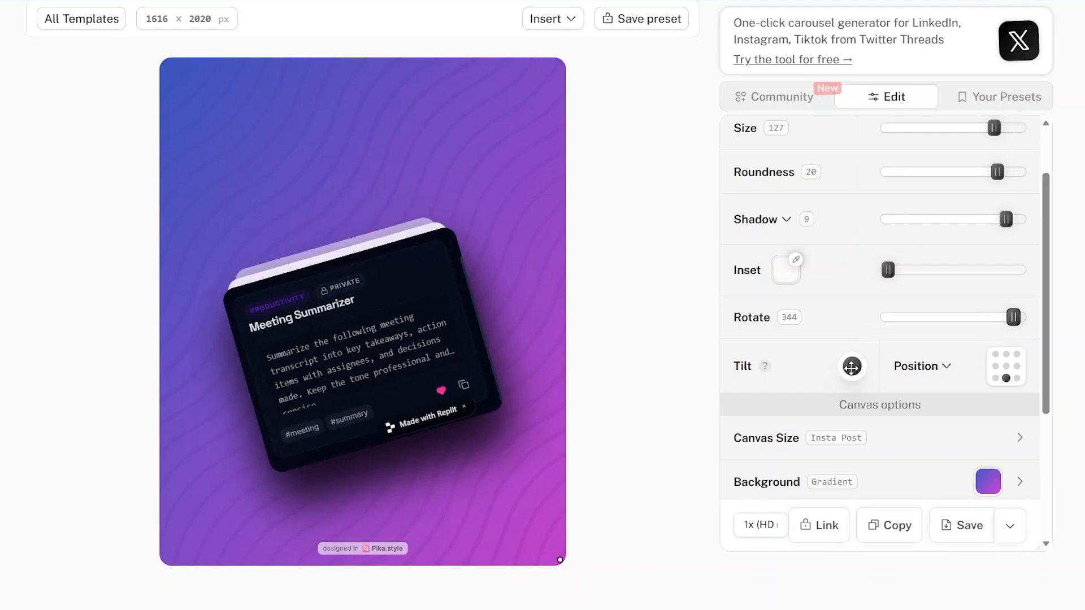
{"action": "left_click_drag", "start_coordinate": [853, 367], "coordinate": [588, 334]}
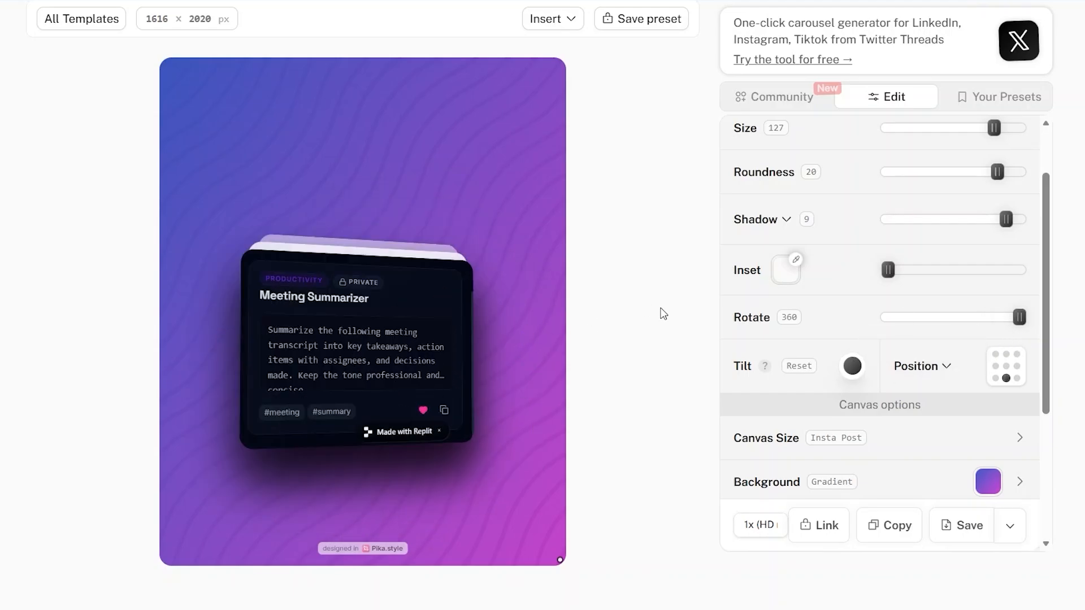
{"action": "scroll", "coordinate": [933, 421], "scroll_direction": "down", "scroll_amount": 4}
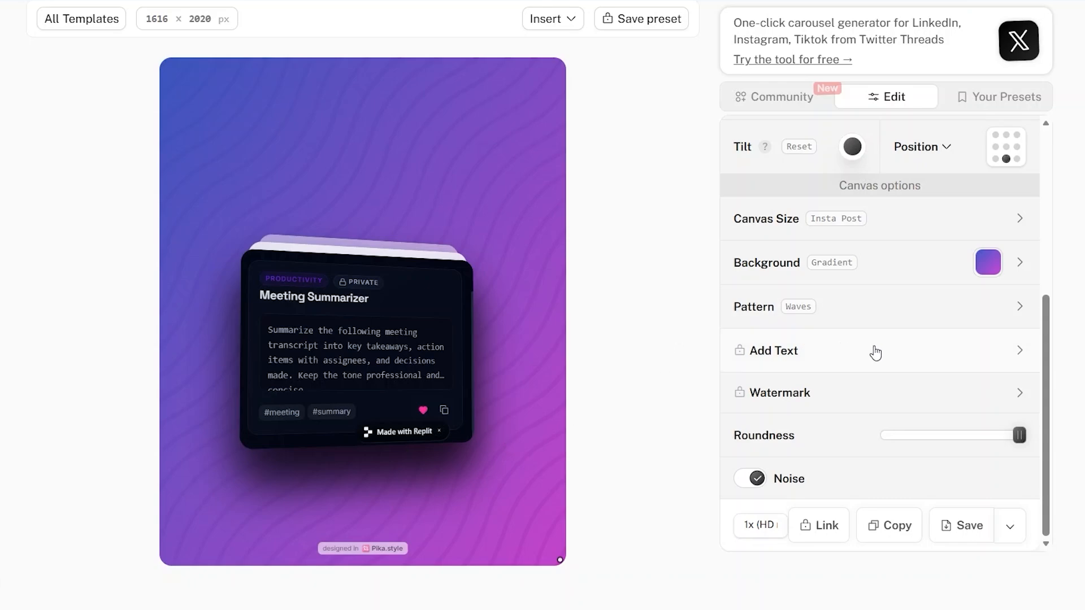
{"action": "scroll", "coordinate": [884, 350], "scroll_direction": "up", "scroll_amount": 1}
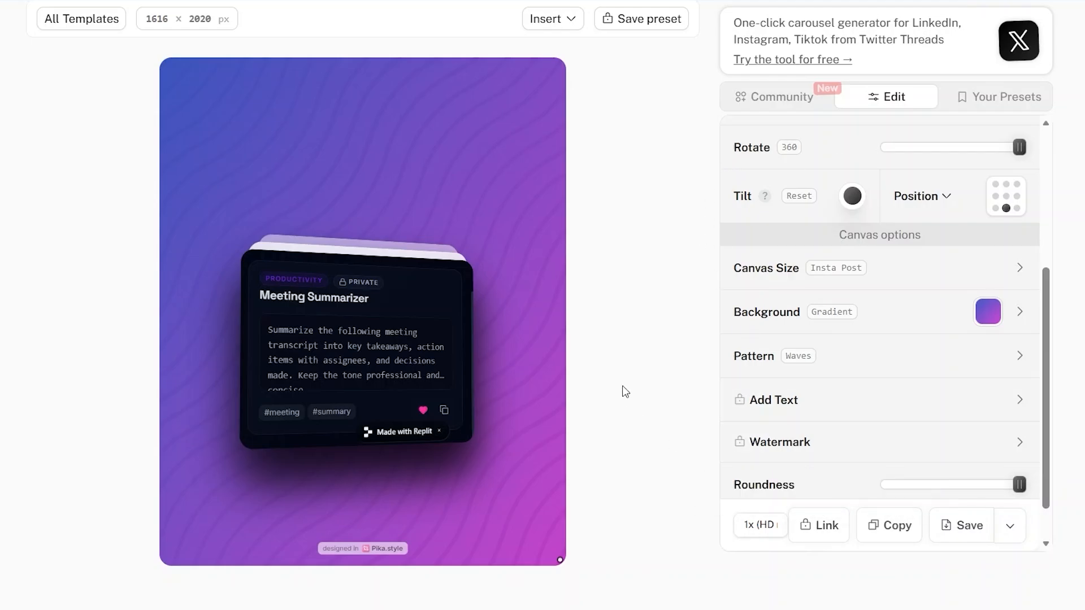
{"action": "scroll", "coordinate": [779, 311], "scroll_direction": "up", "scroll_amount": 4}
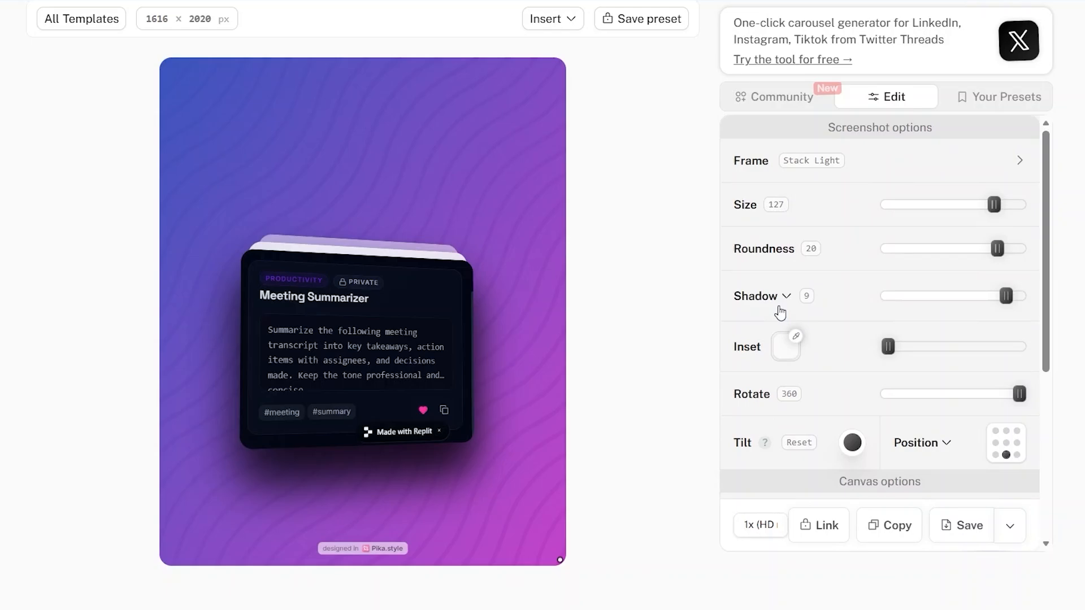
{"action": "scroll", "coordinate": [660, 246], "scroll_direction": "up", "scroll_amount": 2}
{"action": "scroll", "coordinate": [658, 239], "scroll_direction": "down", "scroll_amount": 2}
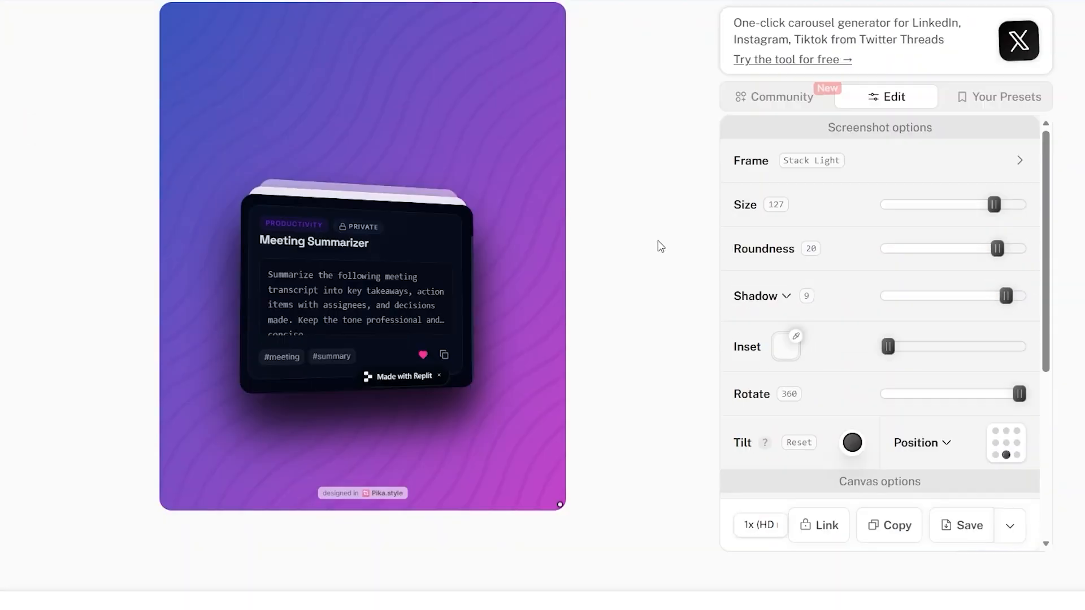